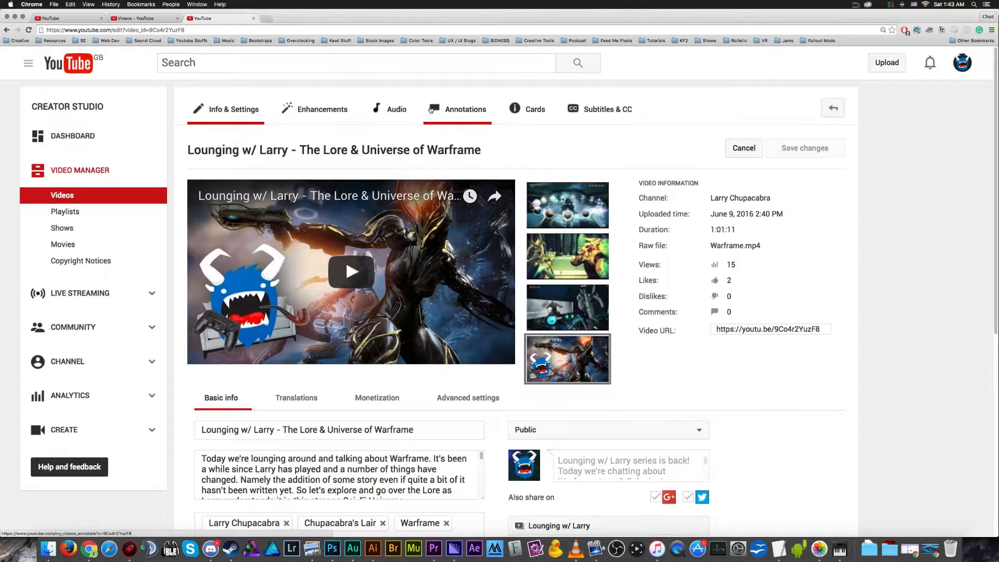
# - Open the cards editor for this video, pause playback and move the timeline marker to 15:27
pyautogui.click(528, 123)
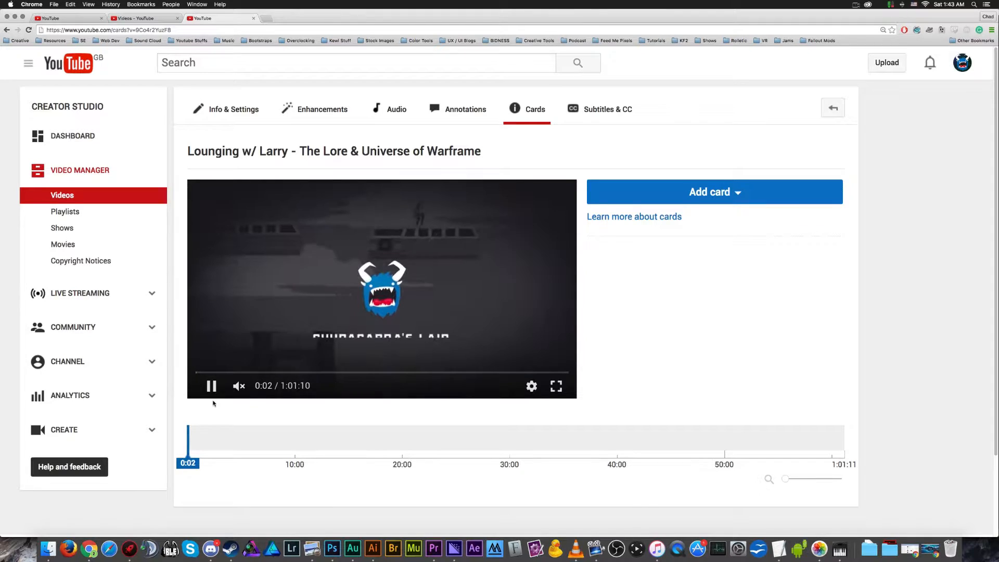
pyautogui.click(211, 387)
pyautogui.moveTo(189, 445); pyautogui.dragTo(354, 443)
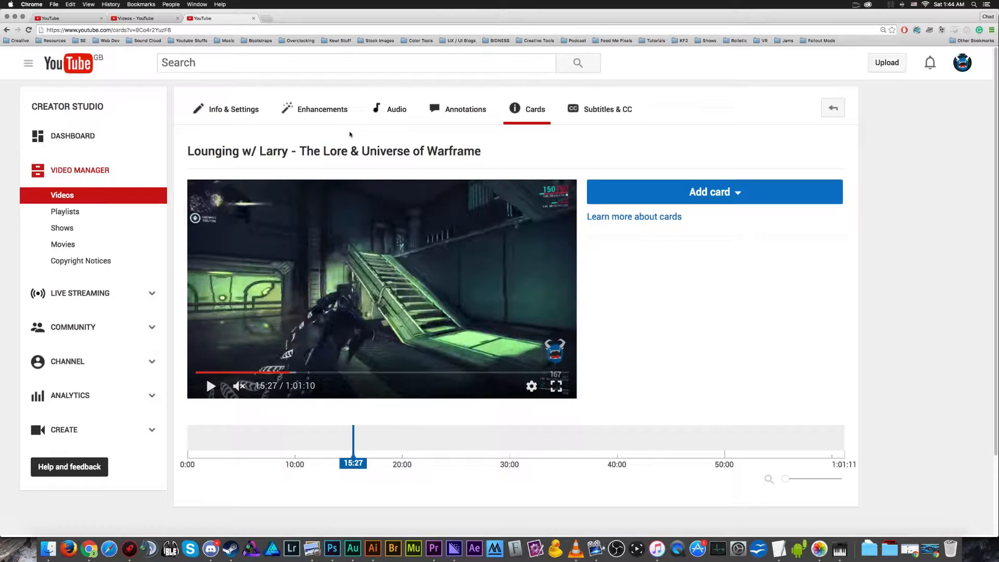
# - Start a poll card with the question "Do You Like Larry's Lore Video Here?"
pyautogui.click(700, 192)
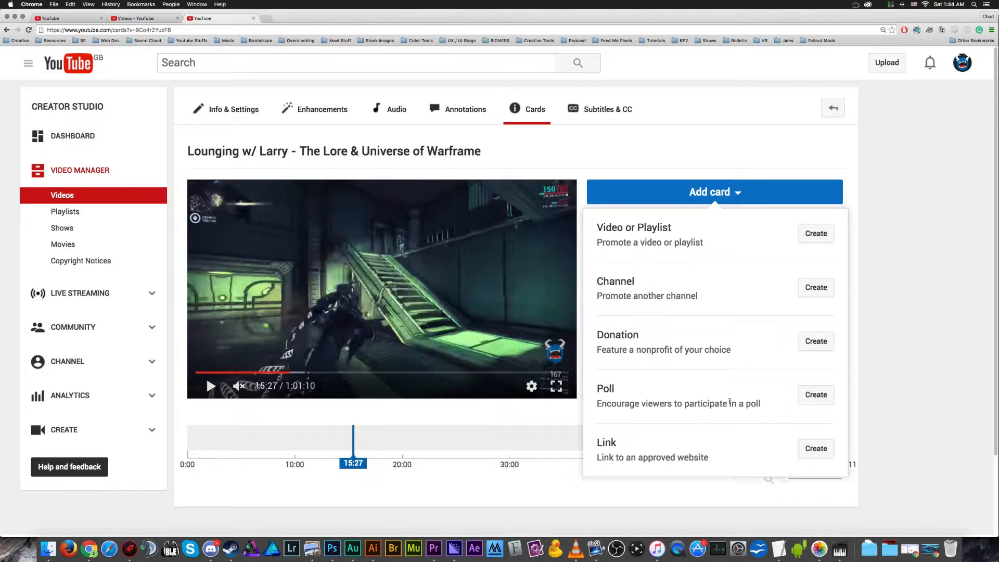
pyautogui.click(816, 395)
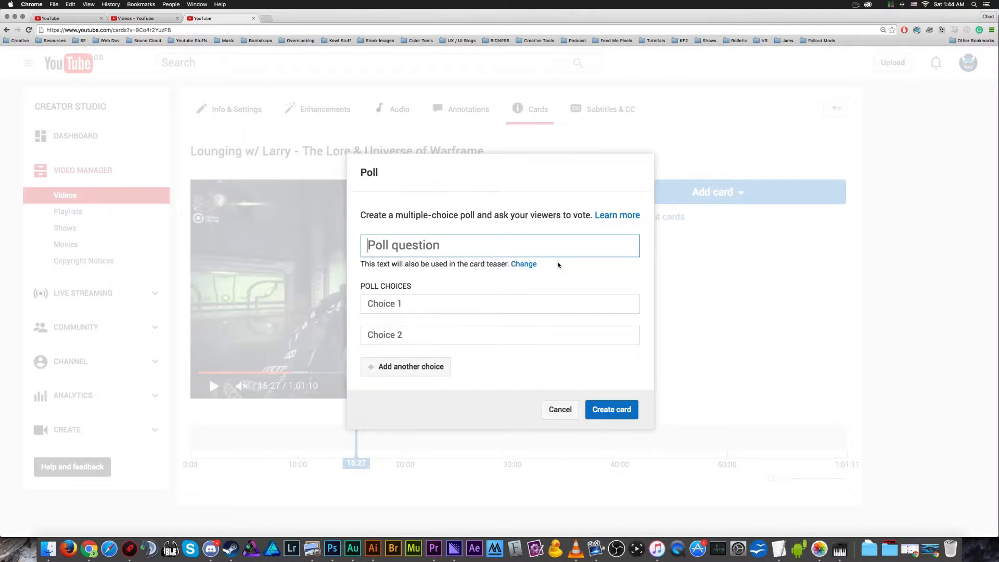
pyautogui.write('Dp u')
pyautogui.press('BackSpace')
pyautogui.press('BackSpace')
pyautogui.press('super+a')
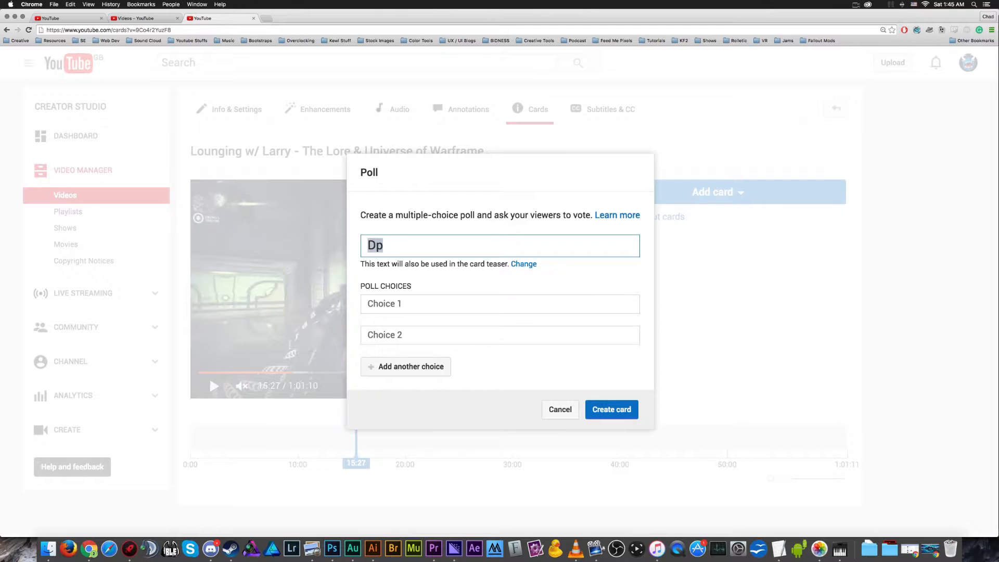
pyautogui.write('D')
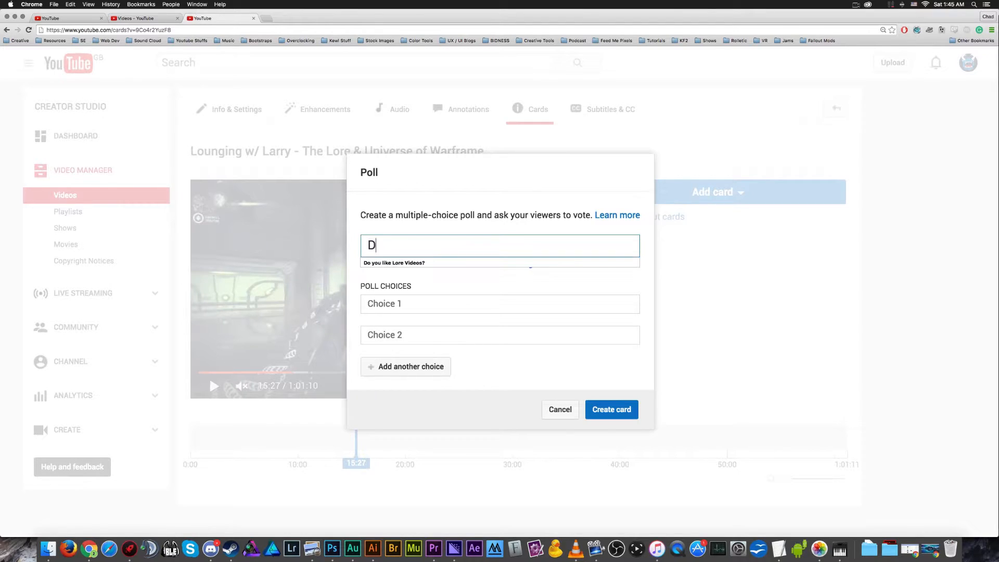
pyautogui.write("o You Like Larry's Lore ")
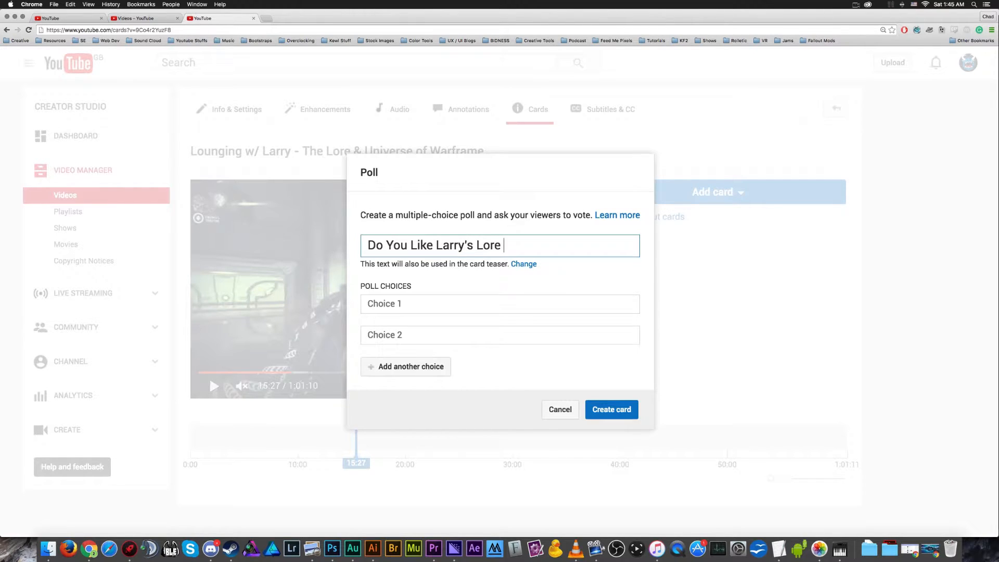
pyautogui.write('Video Here?')
# - Enter Yes and No as the poll choices and create the poll card
pyautogui.click(509, 304)
pyautogui.write('Yes')
pyautogui.click(502, 342)
pyautogui.write('No')
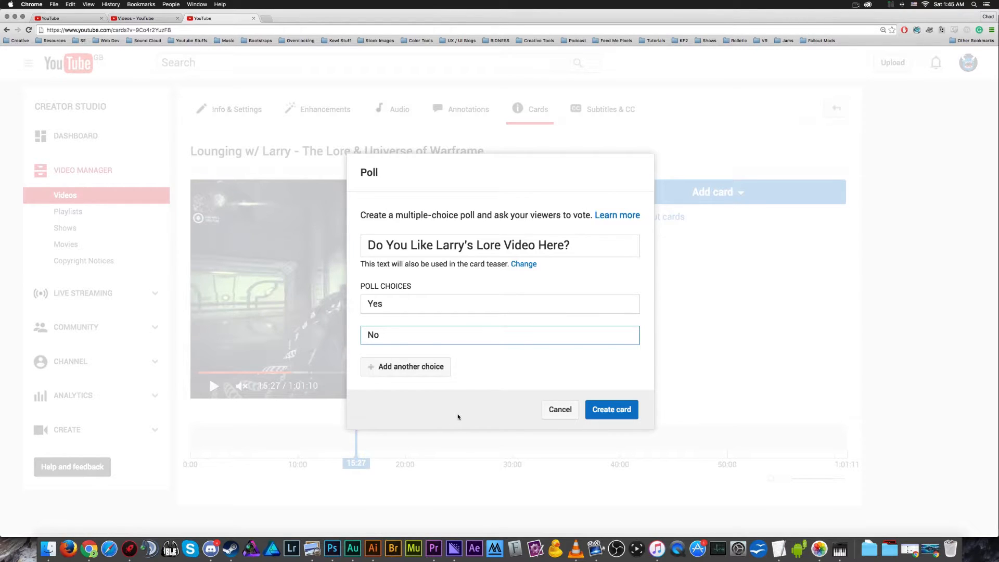
pyautogui.click(611, 409)
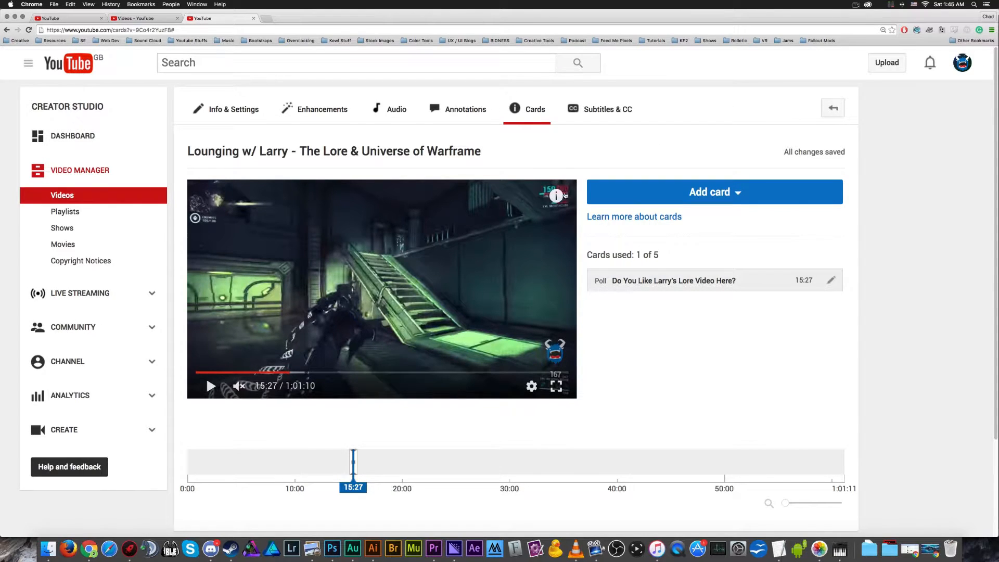
# - Preview the poll card in the video player, vote Yes as a test and withdraw the vote
pyautogui.click(556, 196)
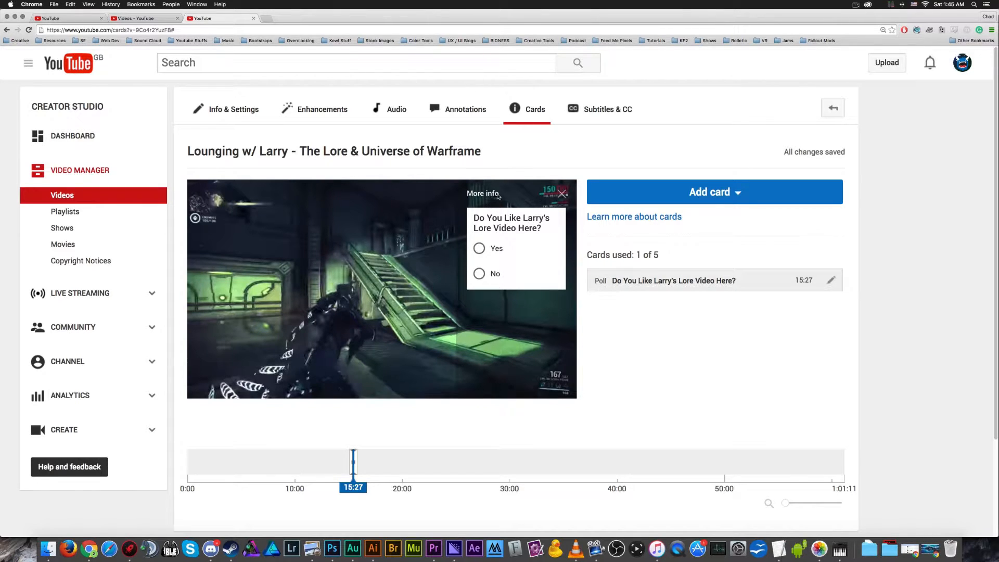
pyautogui.click(479, 248)
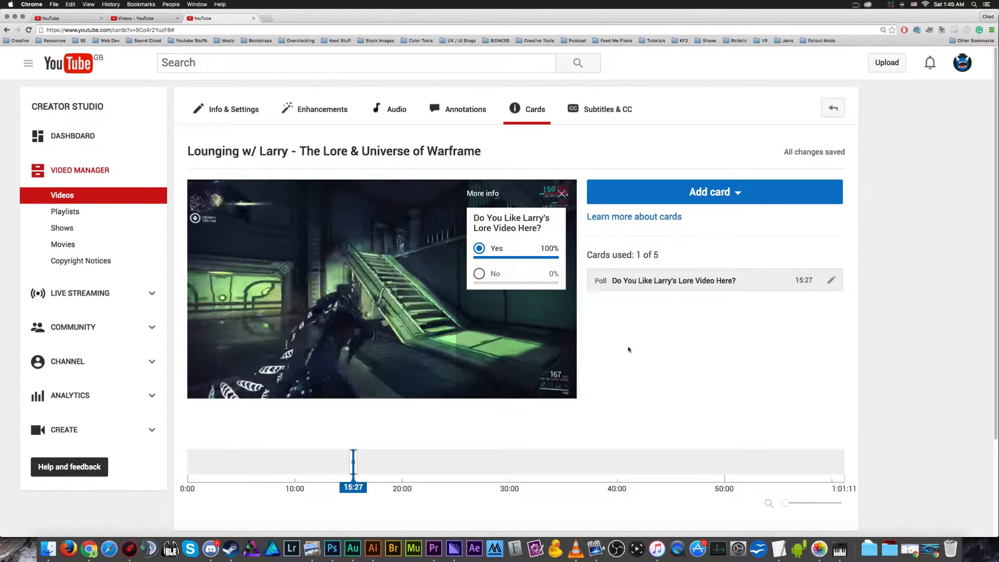
pyautogui.click(478, 249)
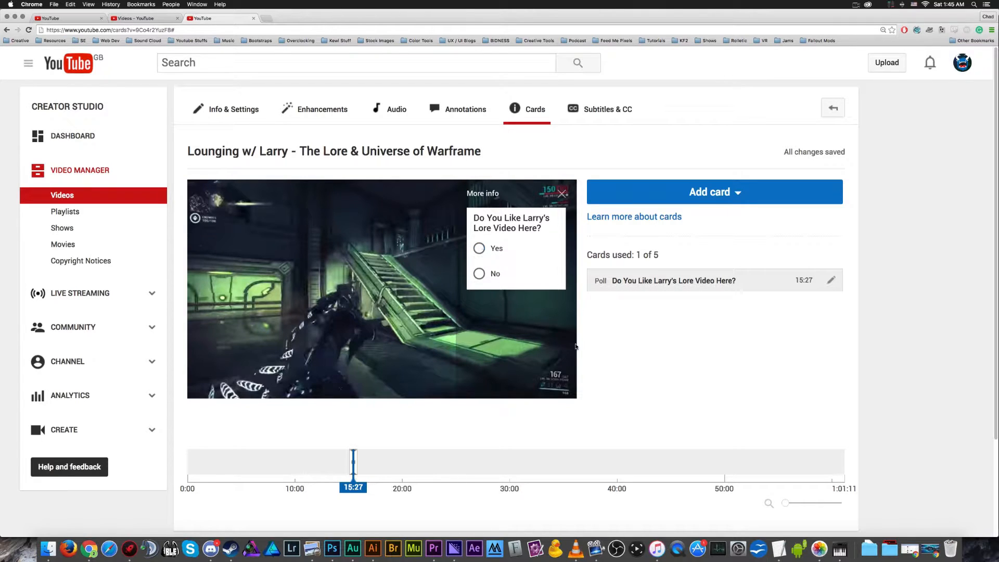
# - Create a video card promoting the upload "The Maître D'" and review both cards in the player preview
pyautogui.click(650, 203)
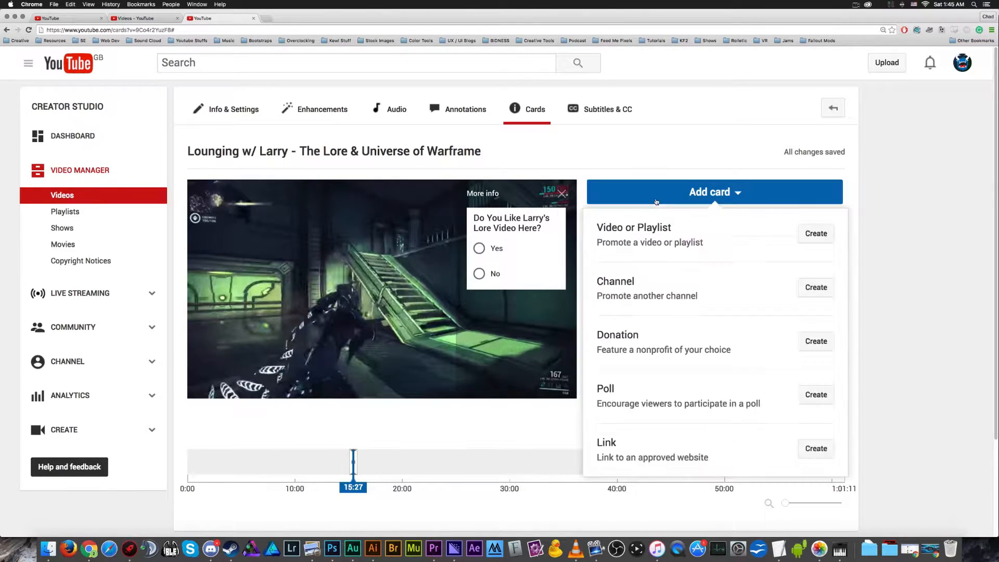
pyautogui.click(589, 237)
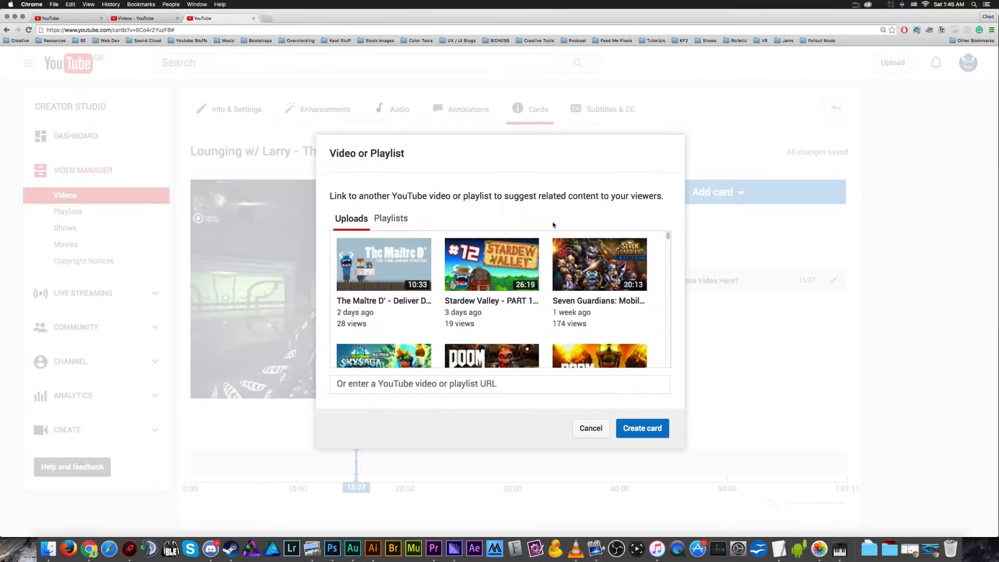
pyautogui.click(382, 236)
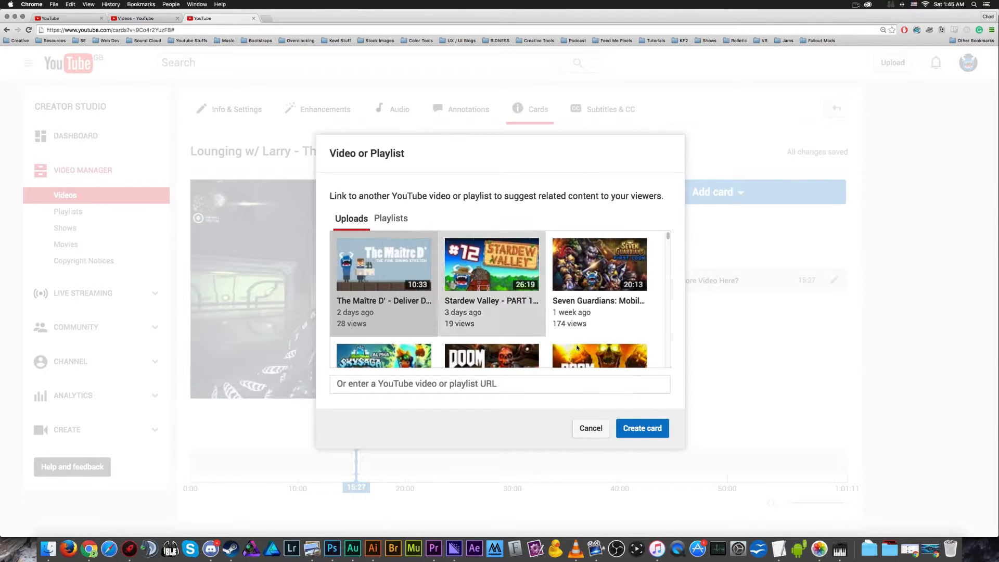
pyautogui.click(643, 428)
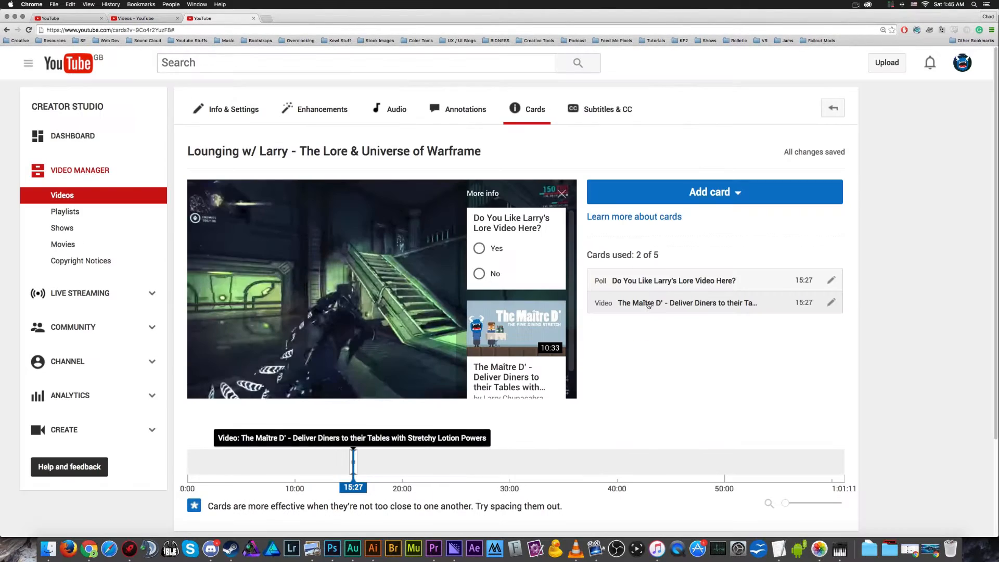
pyautogui.scroll(1, 507, 328)
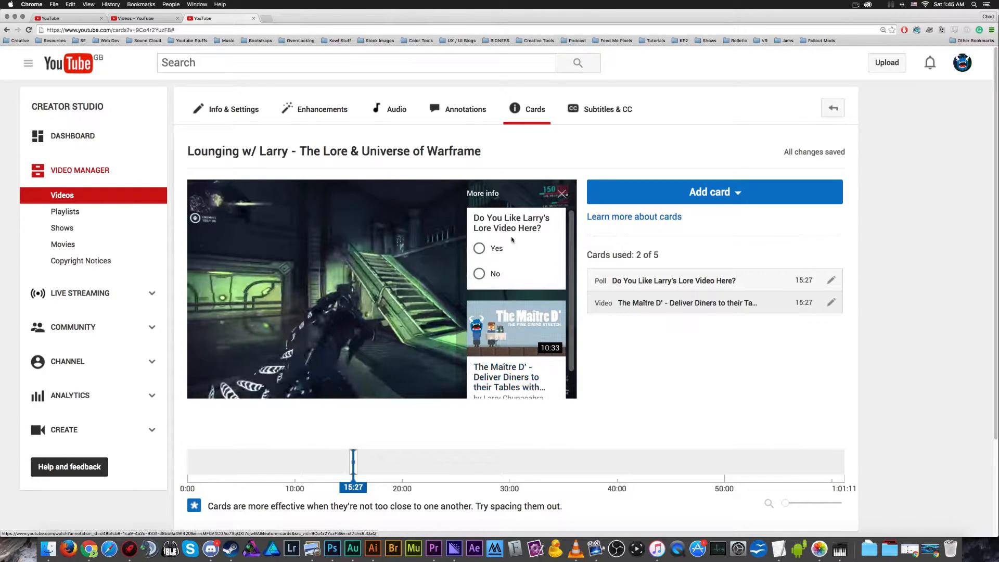
pyautogui.scroll(-2, 511, 386)
pyautogui.scroll(1, 504, 354)
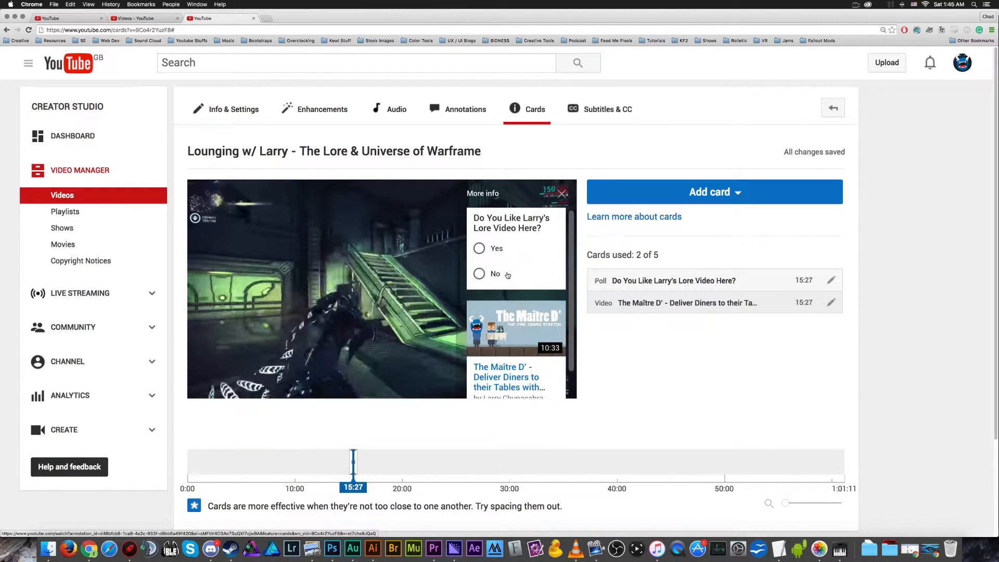
pyautogui.scroll(-1, 503, 355)
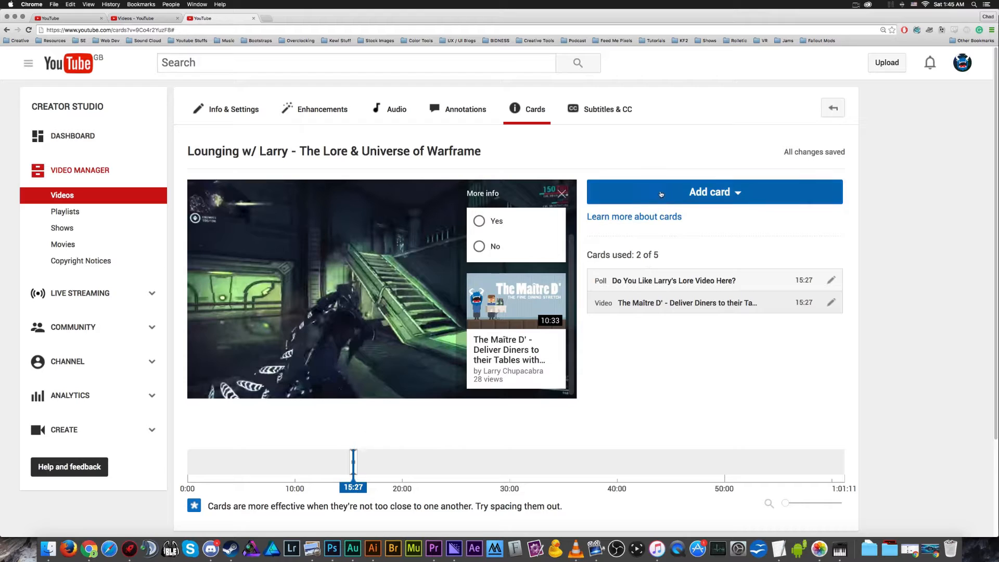
# - Examine the link card's website requirements and its list of approved merchandise retailers, then close it without creating a card
pyautogui.click(712, 192)
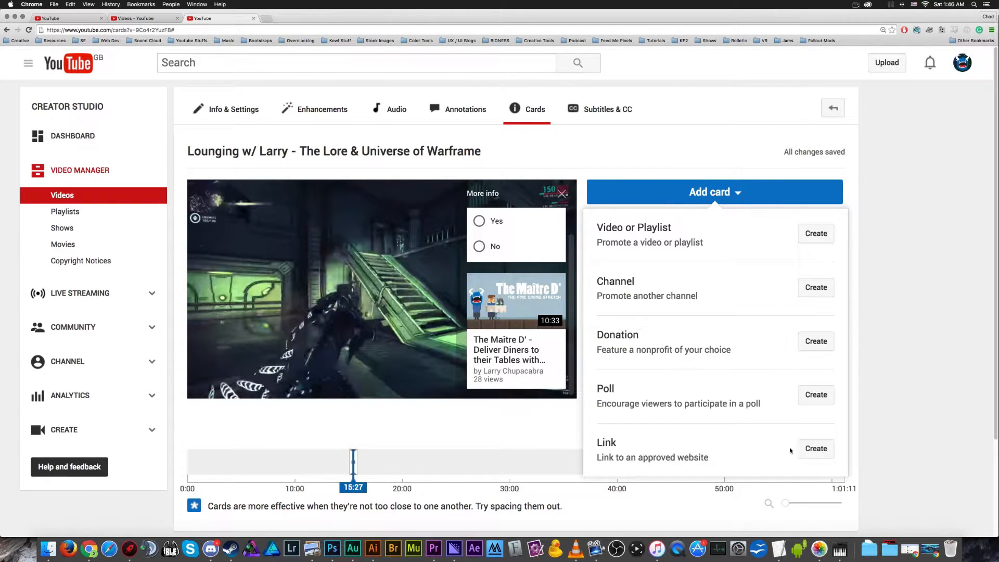
pyautogui.click(815, 448)
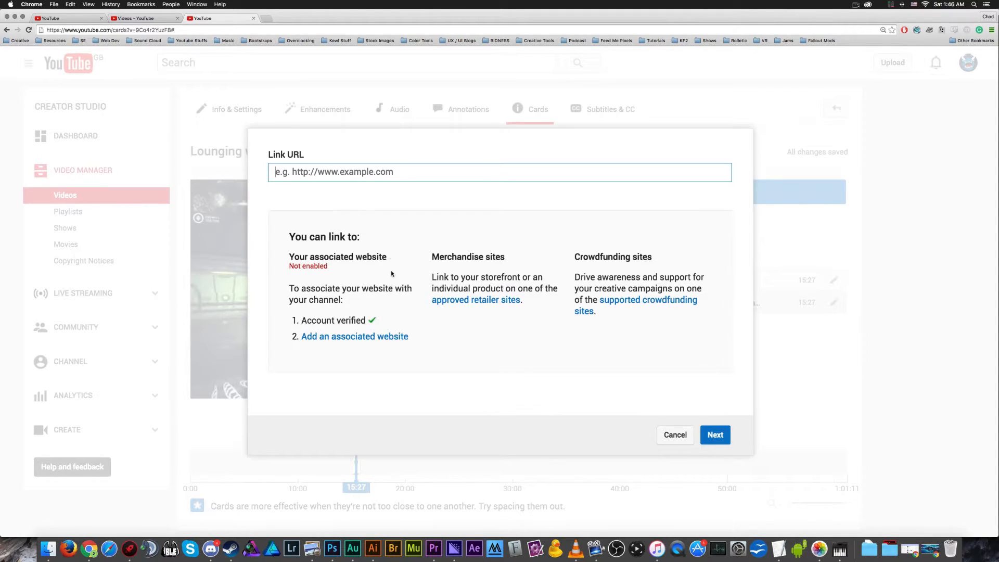
pyautogui.click(485, 300)
pyautogui.click(308, 18)
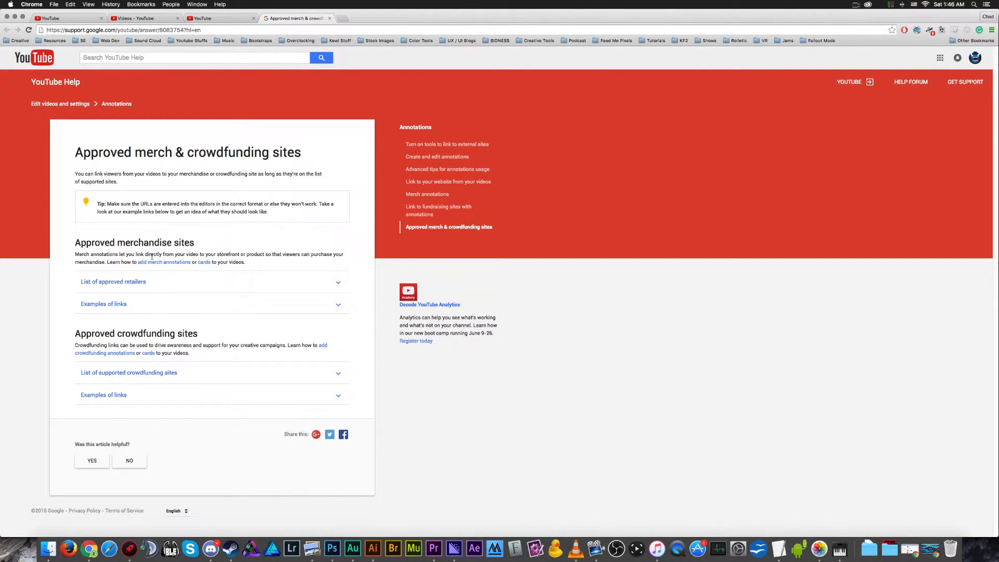
pyautogui.click(338, 283)
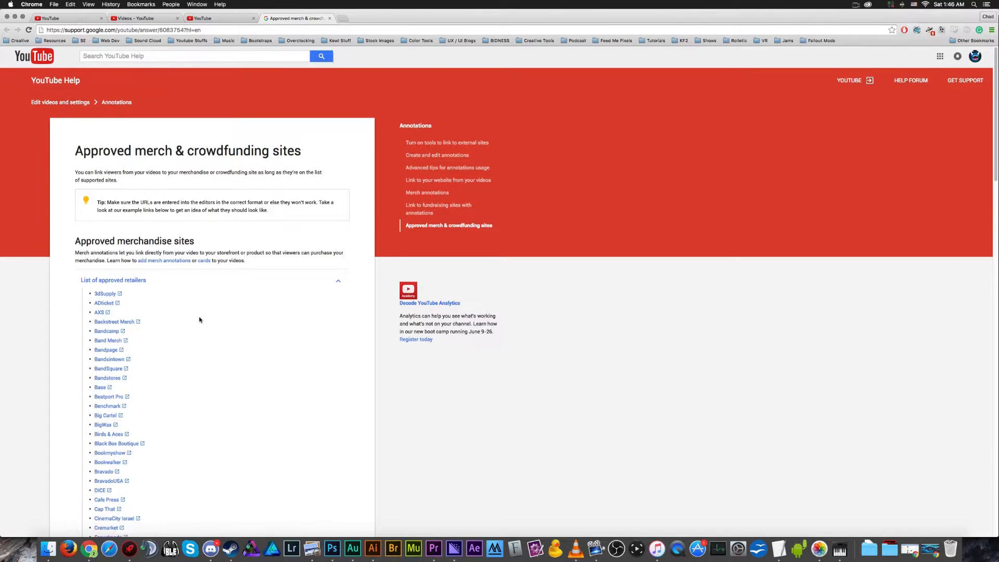
pyautogui.scroll(-15, 199, 319)
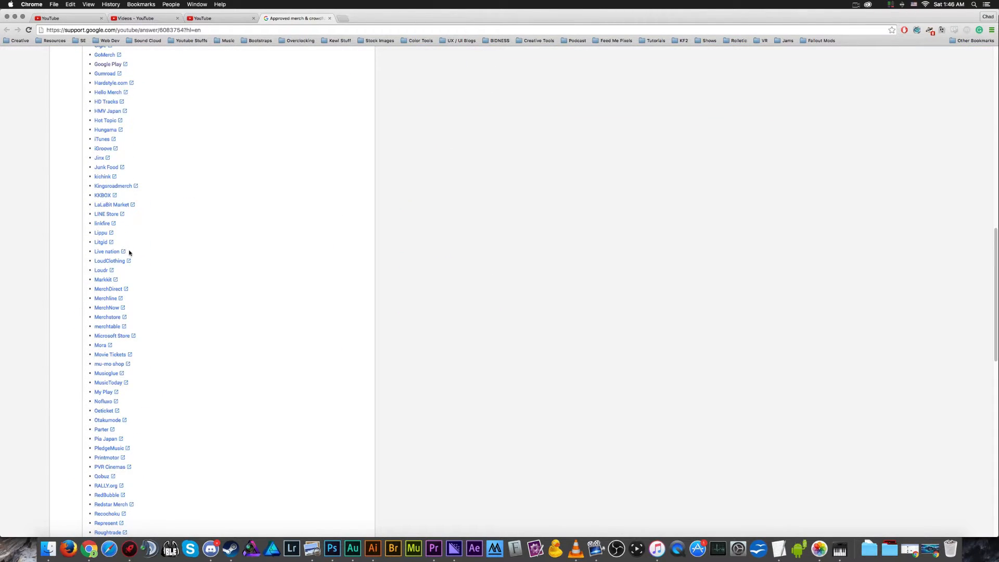
pyautogui.scroll(-5, 130, 253)
pyautogui.scroll(-4, 125, 259)
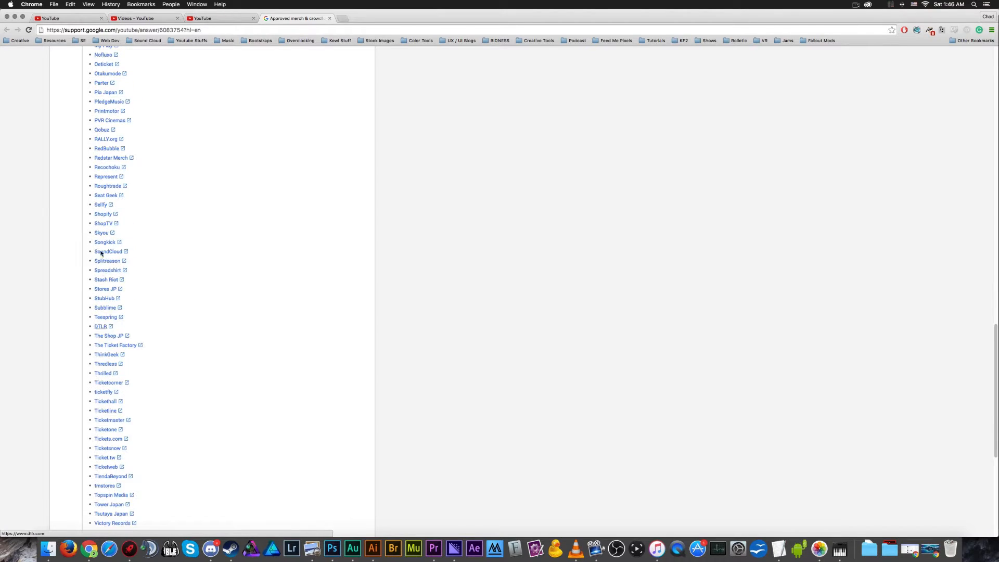
pyautogui.click(219, 19)
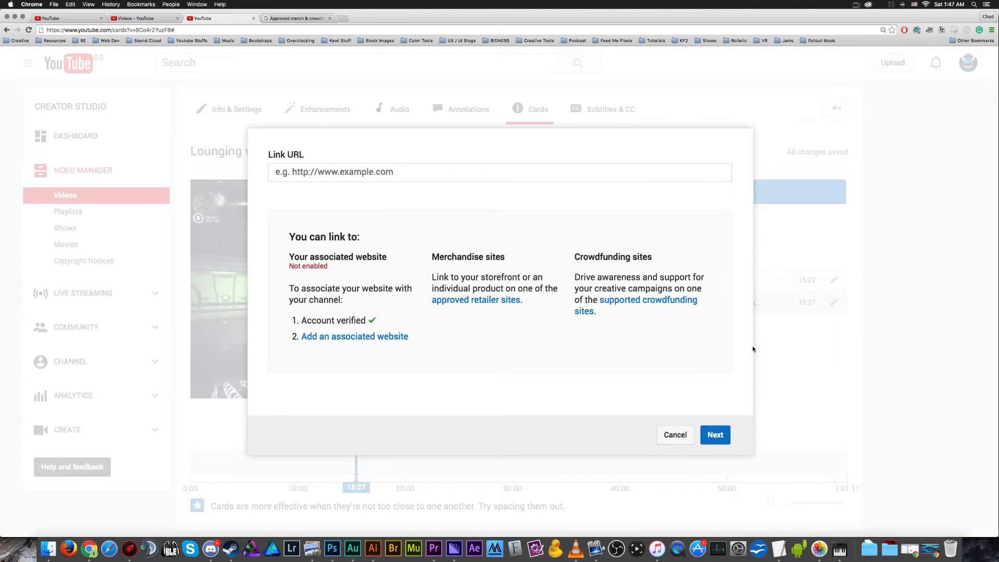
pyautogui.click(677, 437)
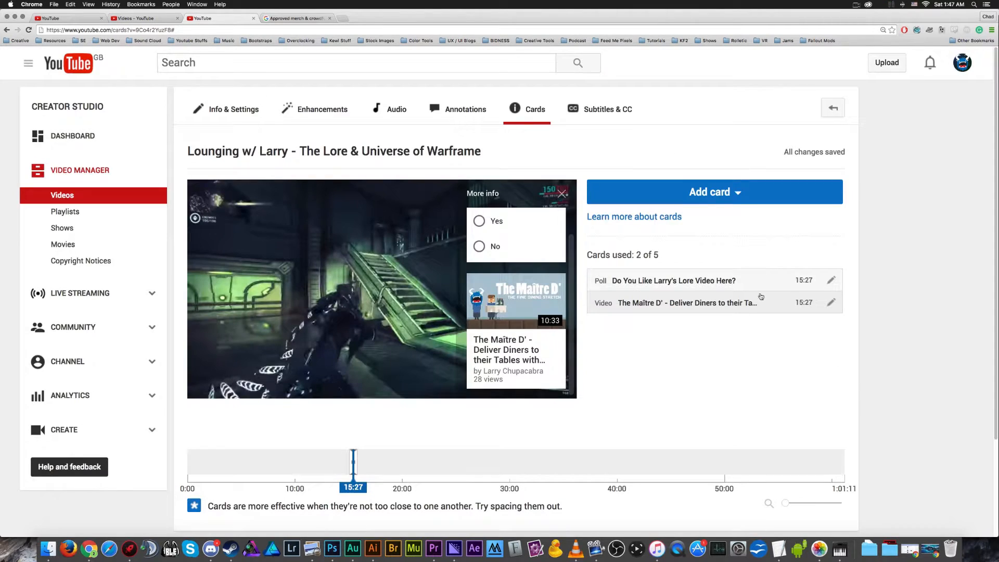
# - Look over the channel card form and the available card types without adding a card
pyautogui.click(761, 202)
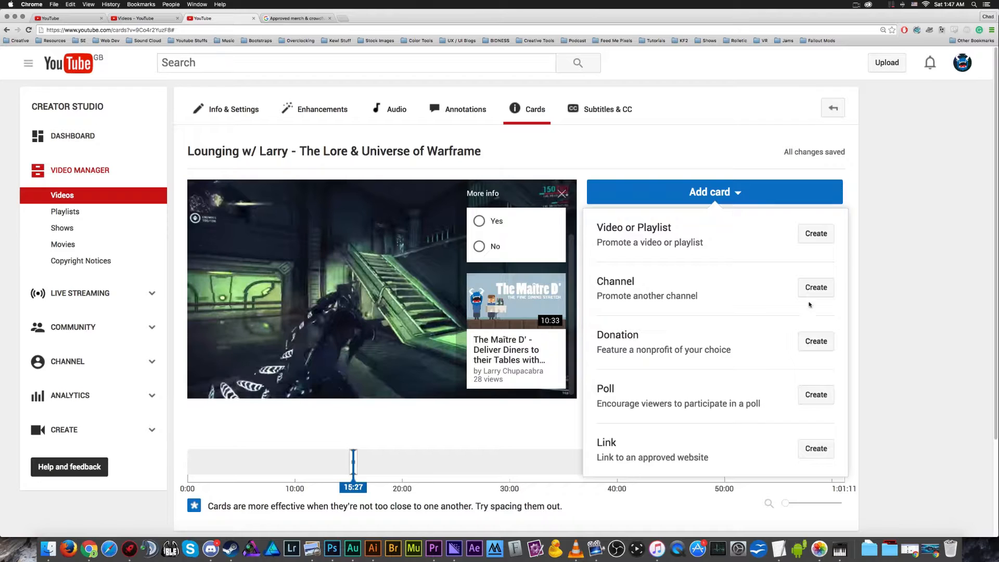
pyautogui.click(816, 287)
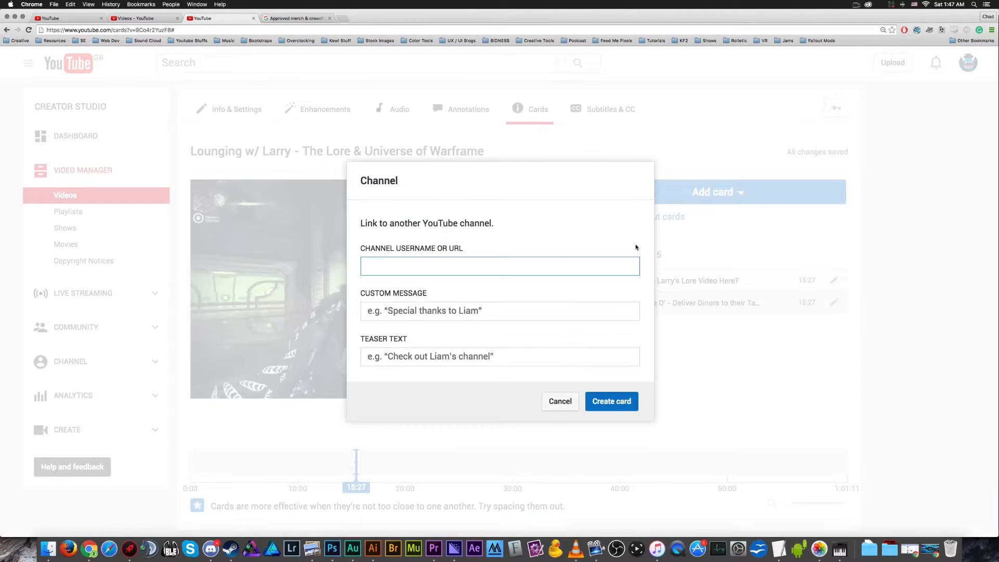
pyautogui.click(559, 401)
pyautogui.click(709, 193)
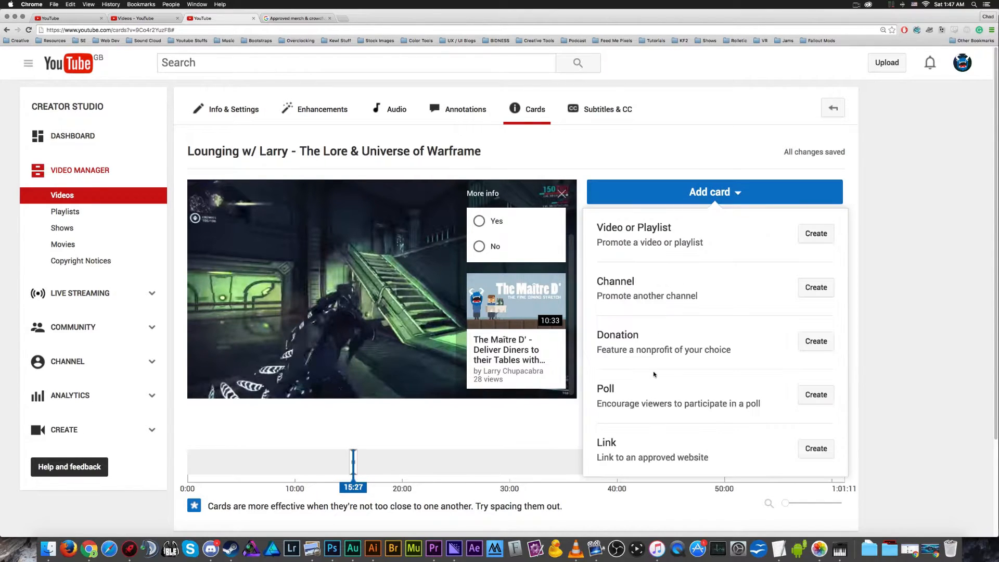
pyautogui.scroll(-1, 654, 373)
pyautogui.click(521, 452)
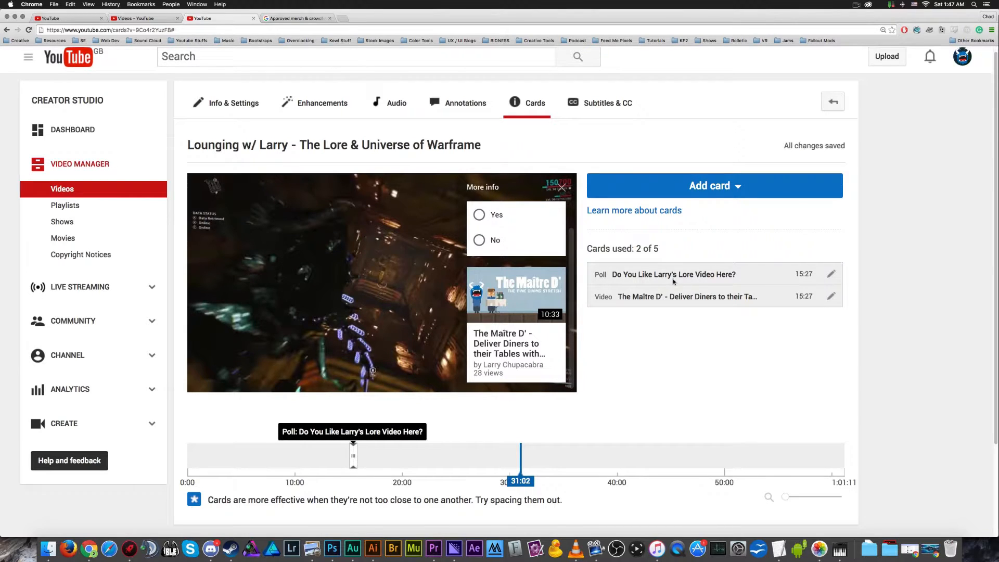
# - Delete the poll card and the "The Maître D'" video card from the video
pyautogui.click(831, 274)
pyautogui.click(546, 410)
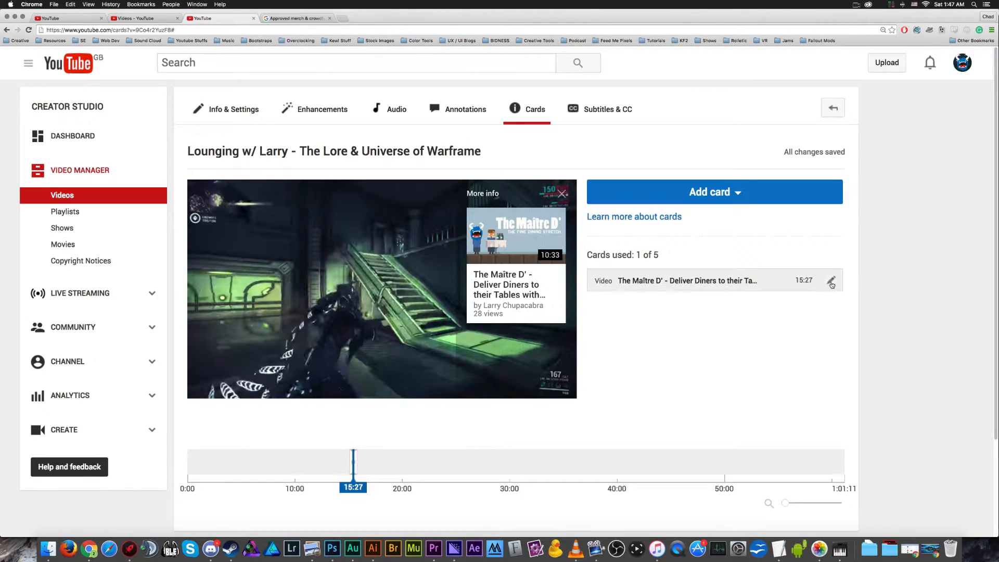
pyautogui.click(831, 281)
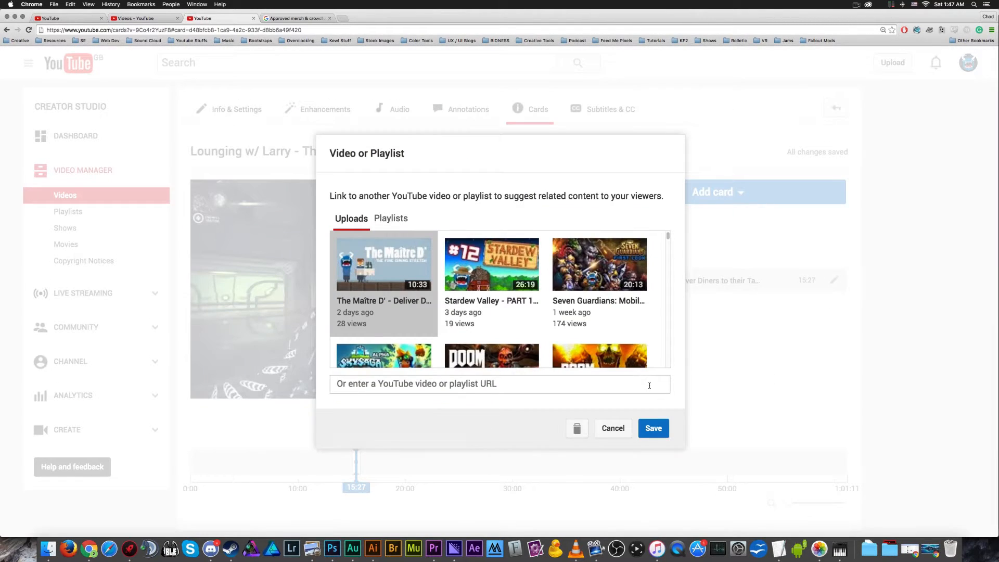
pyautogui.click(578, 427)
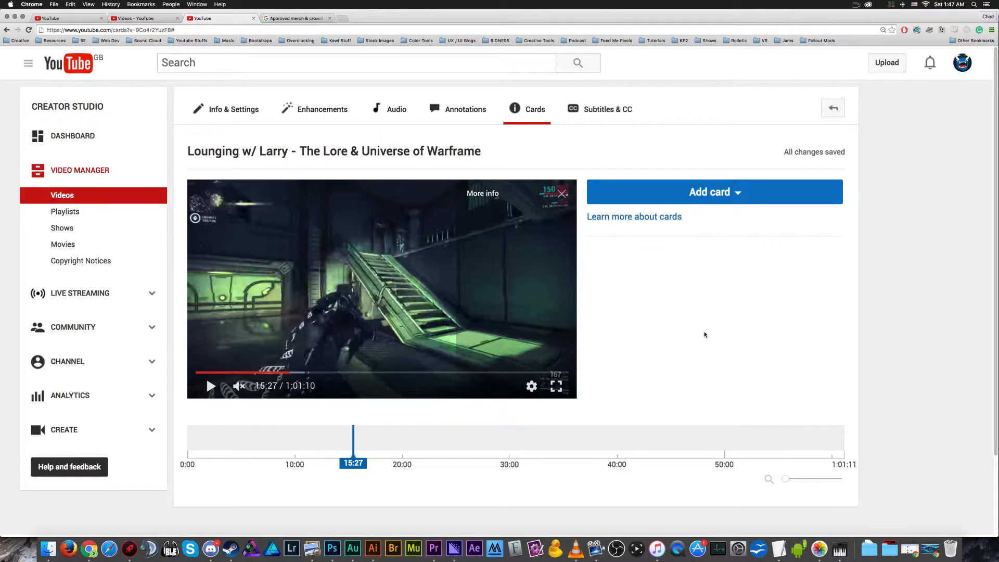
# - Leave the cards editor without adding another card and return to the video's Info & Settings page
pyautogui.click(728, 201)
pyautogui.click(711, 155)
pyautogui.click(219, 108)
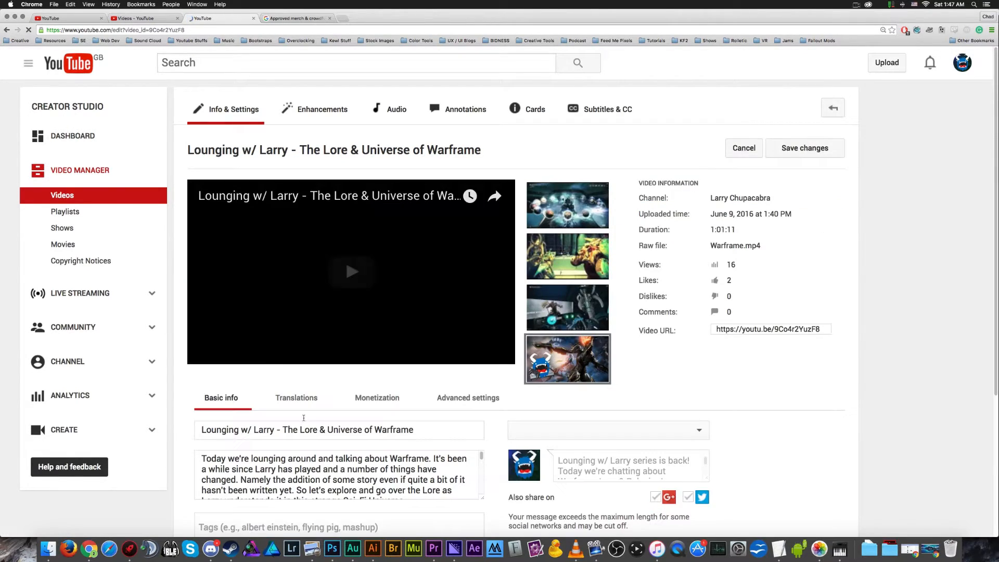
# - Set the video's monetization usage policy to Monetize in all countries
pyautogui.click(378, 404)
pyautogui.scroll(-5, 380, 407)
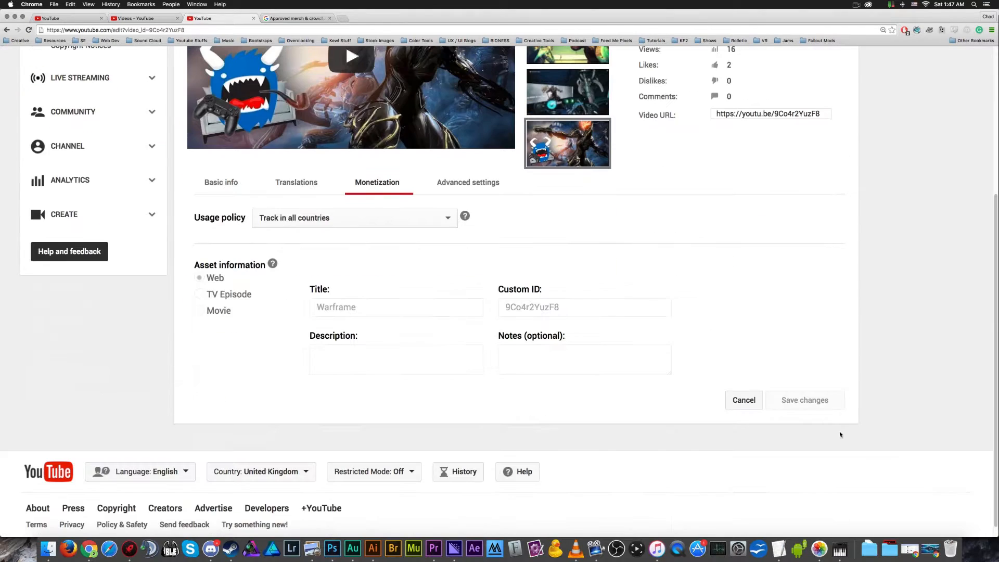
pyautogui.click(435, 226)
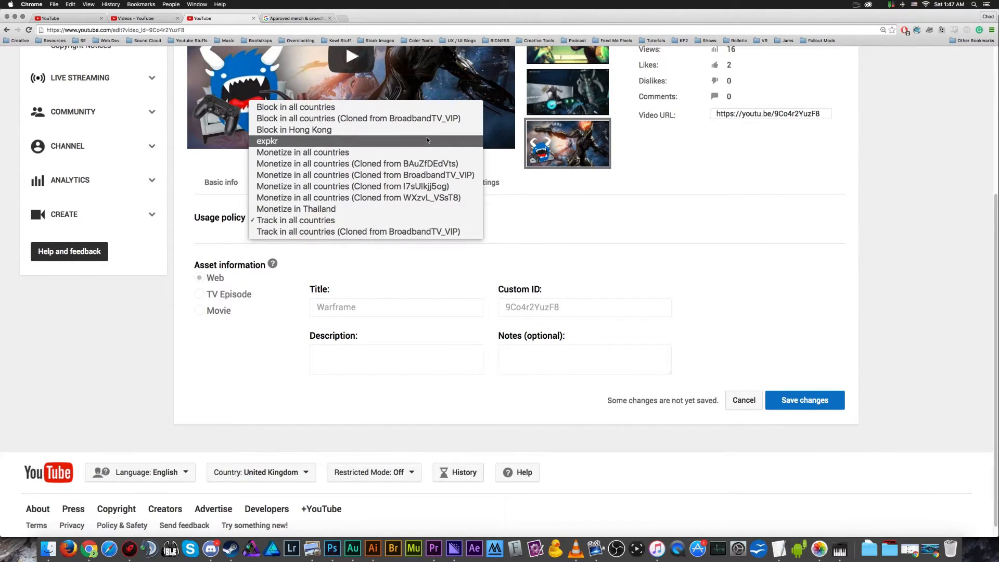
pyautogui.click(427, 157)
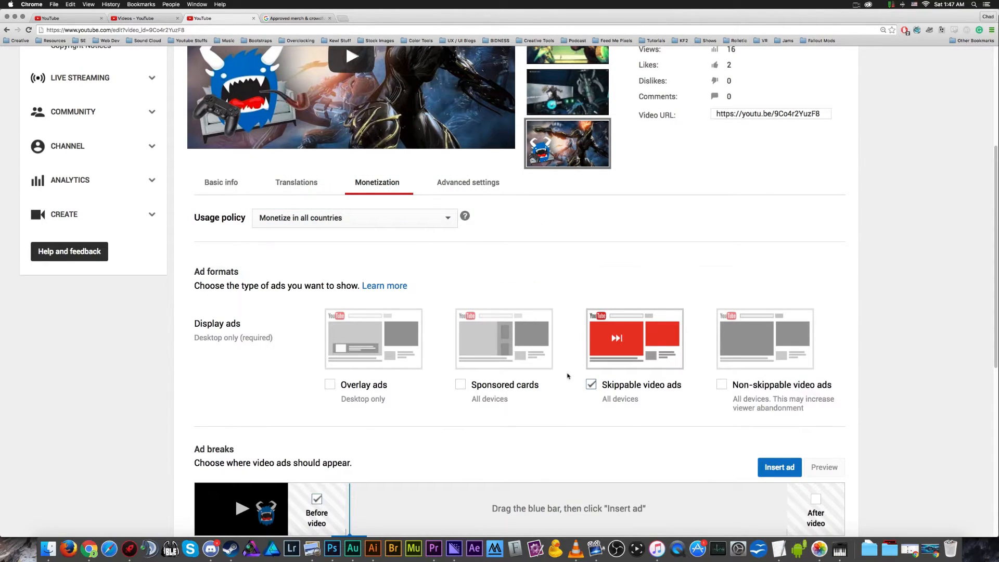
# - Enable Sponsored cards among the video's ad formats and look over its ad break and asset settings
pyautogui.click(568, 376)
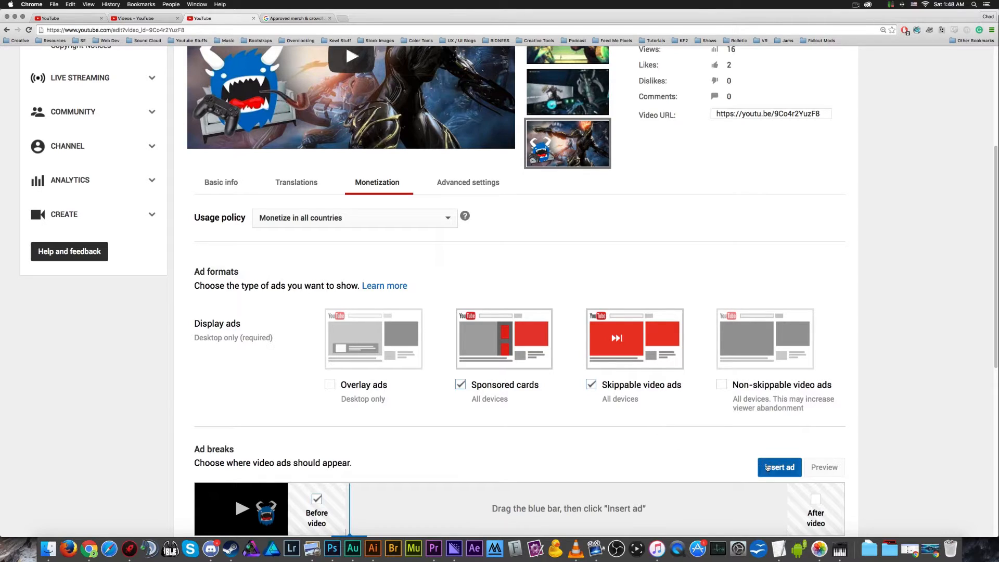
pyautogui.scroll(-3, 767, 467)
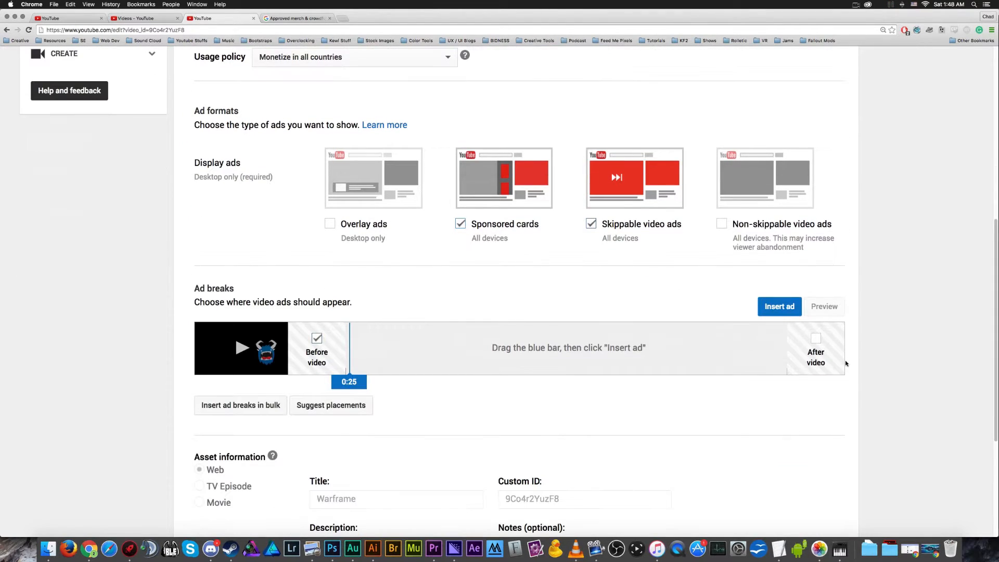
pyautogui.scroll(-2, 577, 424)
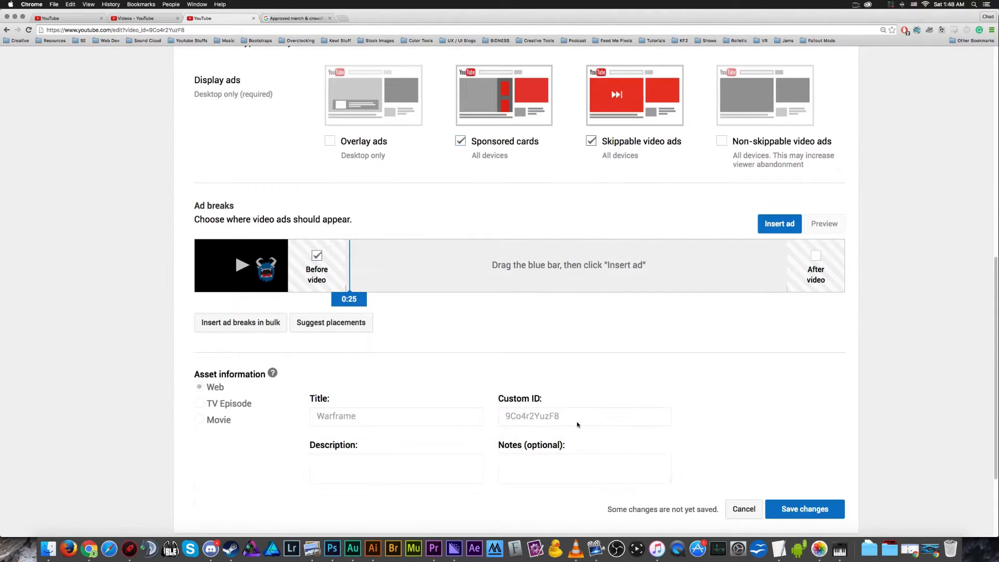
pyautogui.scroll(5, 407, 341)
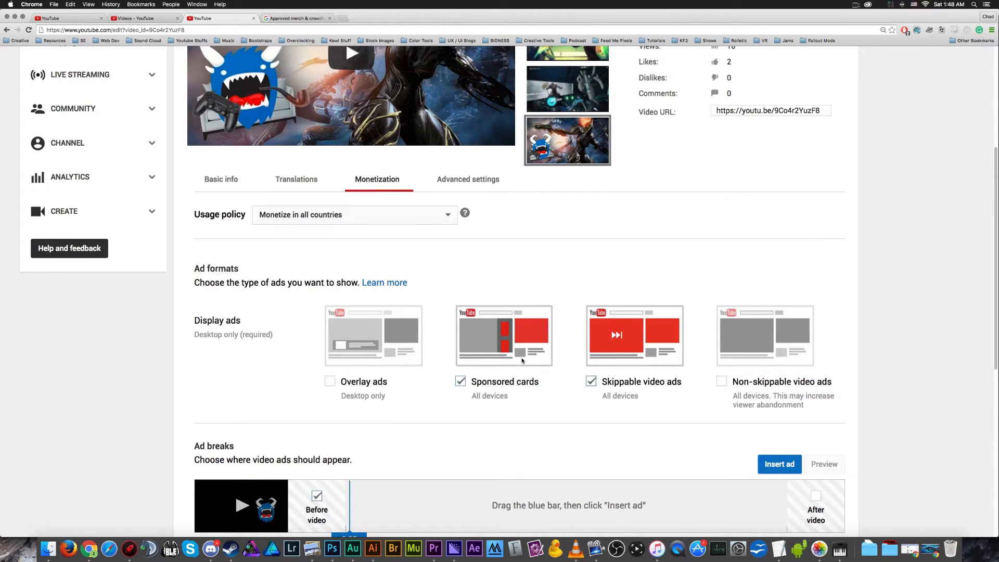
pyautogui.scroll(4, 522, 360)
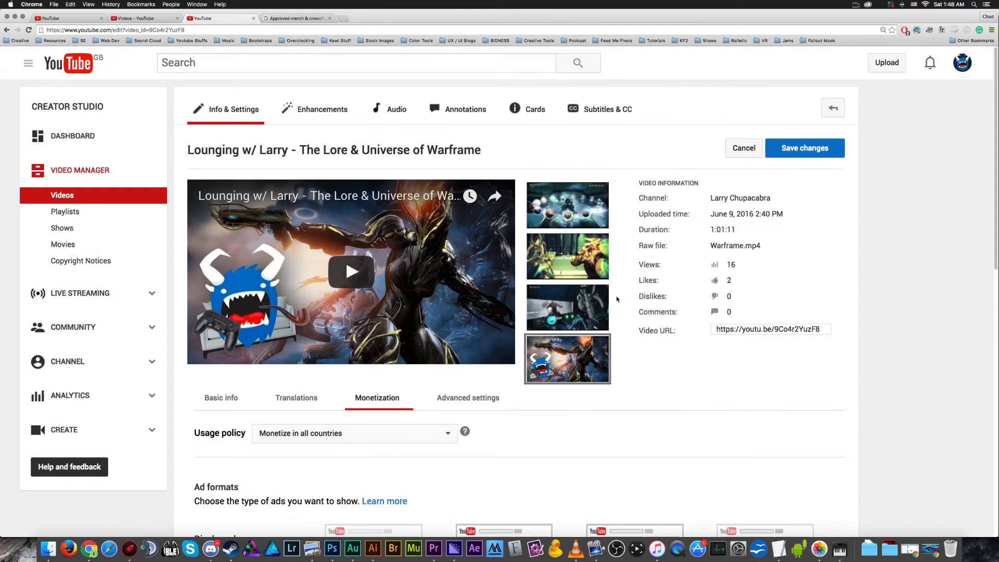
pyautogui.click(540, 110)
pyautogui.click(490, 184)
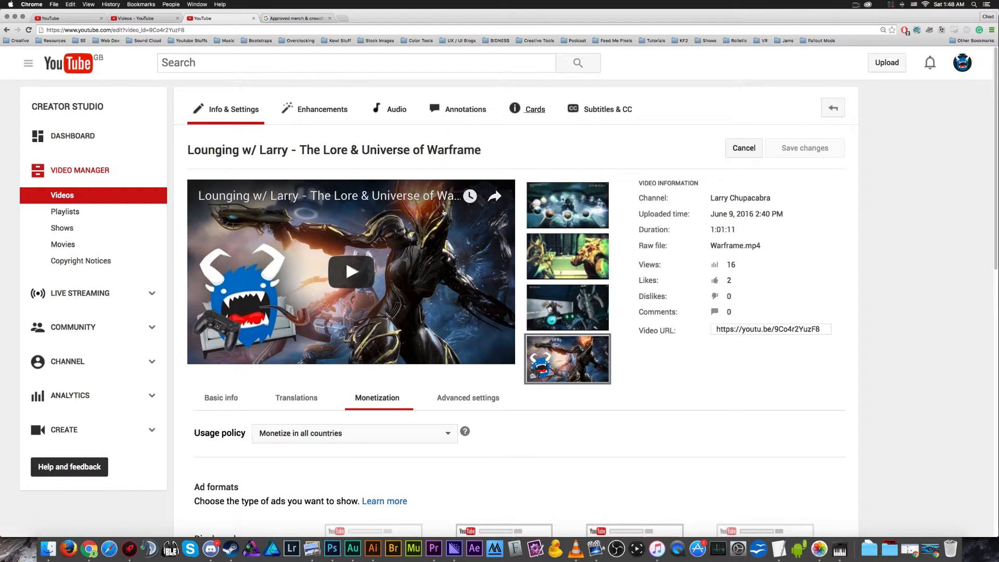
# - Play the video briefly in the settings page preview from about 28:42
pyautogui.click(431, 235)
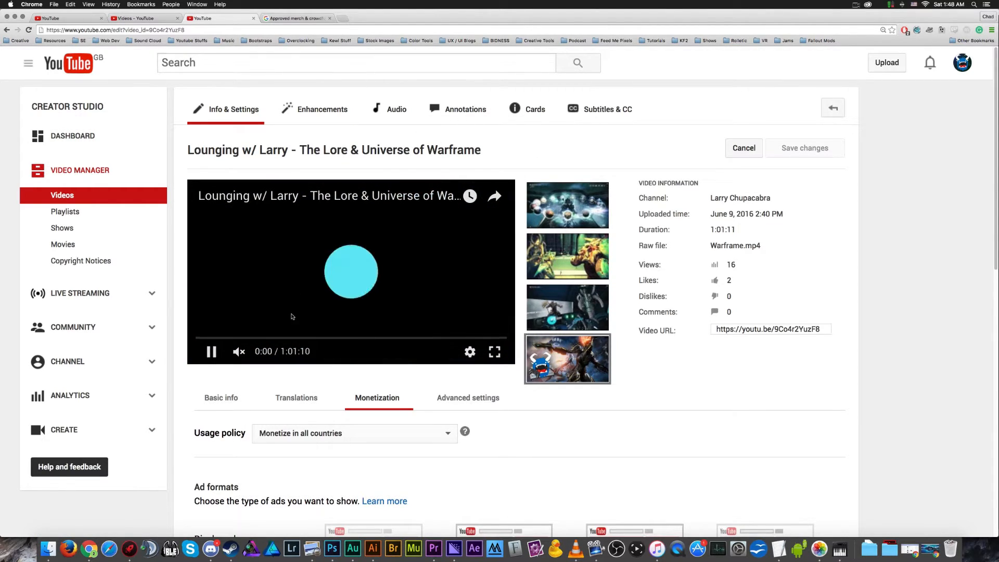
pyautogui.click(343, 337)
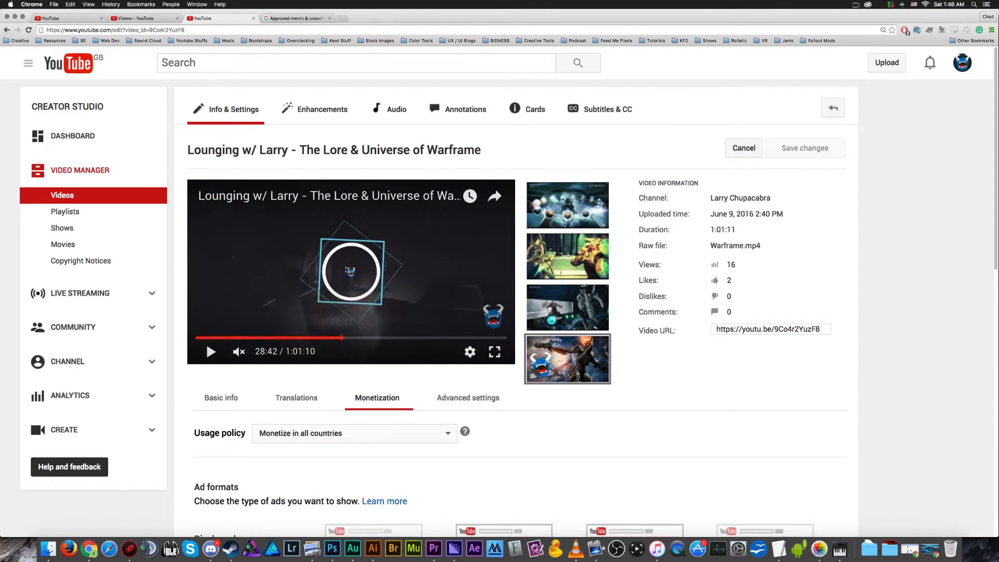
pyautogui.click(210, 353)
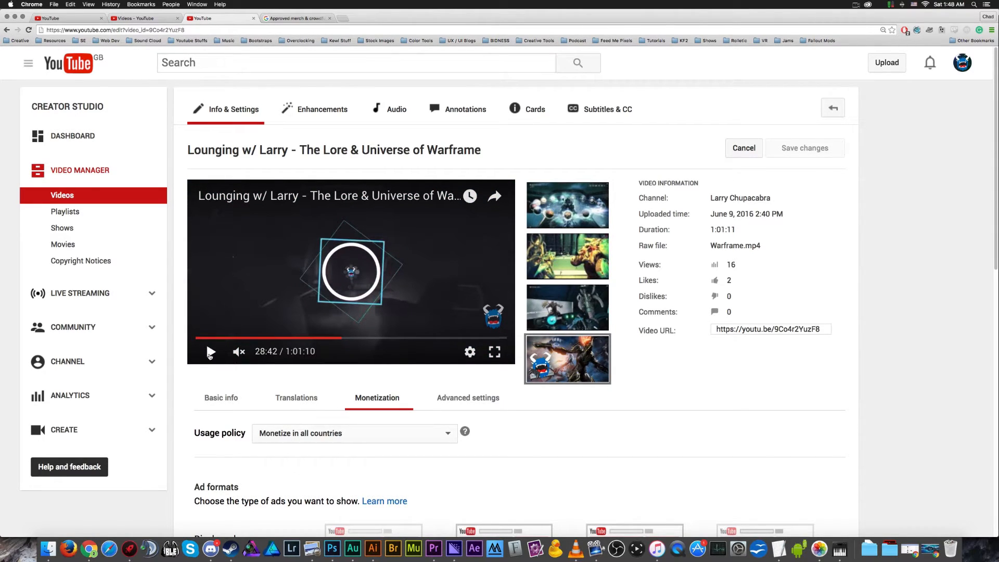
pyautogui.click(210, 355)
# - View the video's watch page near its start in a separate tab, and close it together with the approved merchandise retailers page
pyautogui.keyDown('super'); pyautogui.click(333, 150); pyautogui.keyUp('super')
pyautogui.click(366, 21)
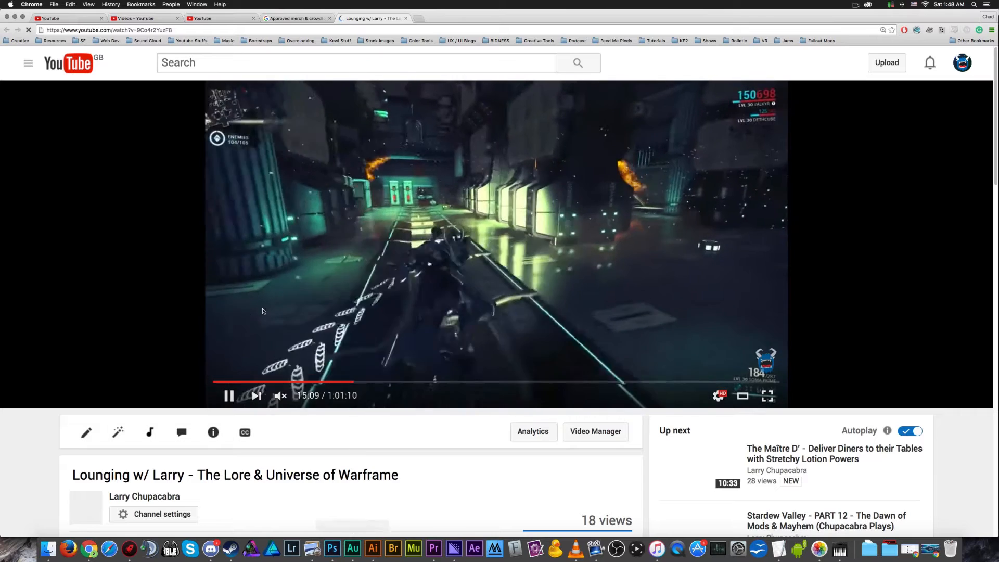
pyautogui.click(220, 382)
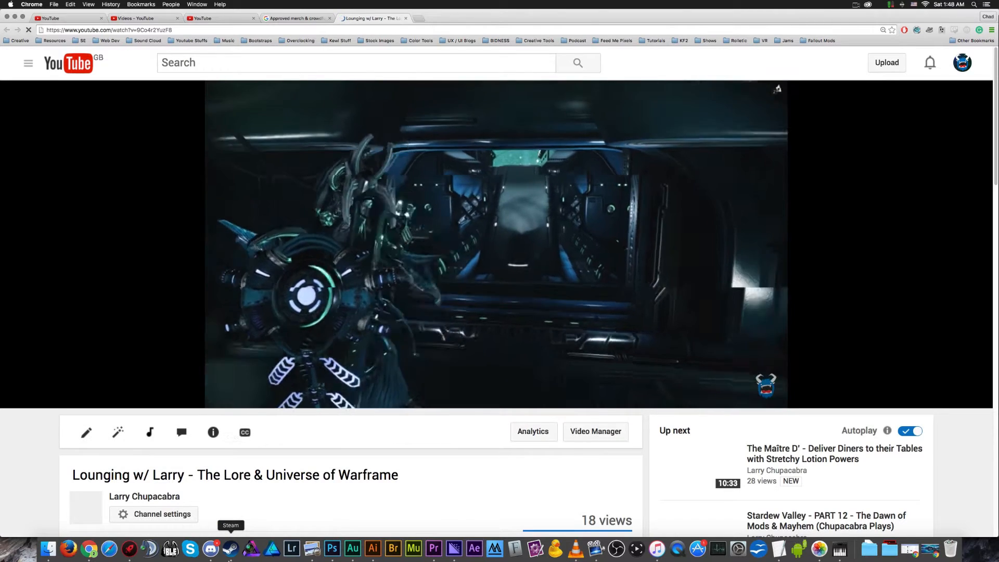
pyautogui.press('space')
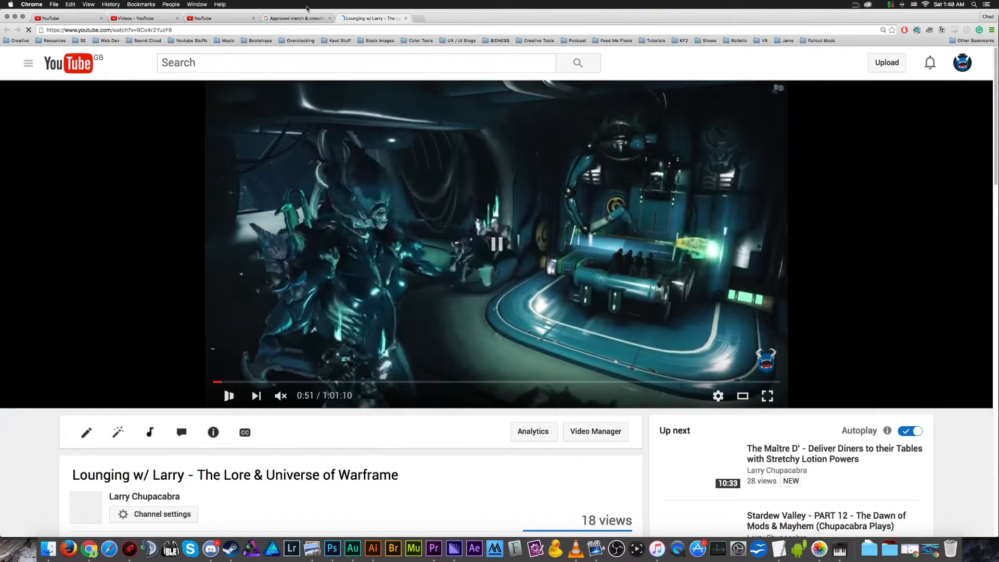
pyautogui.click(406, 19)
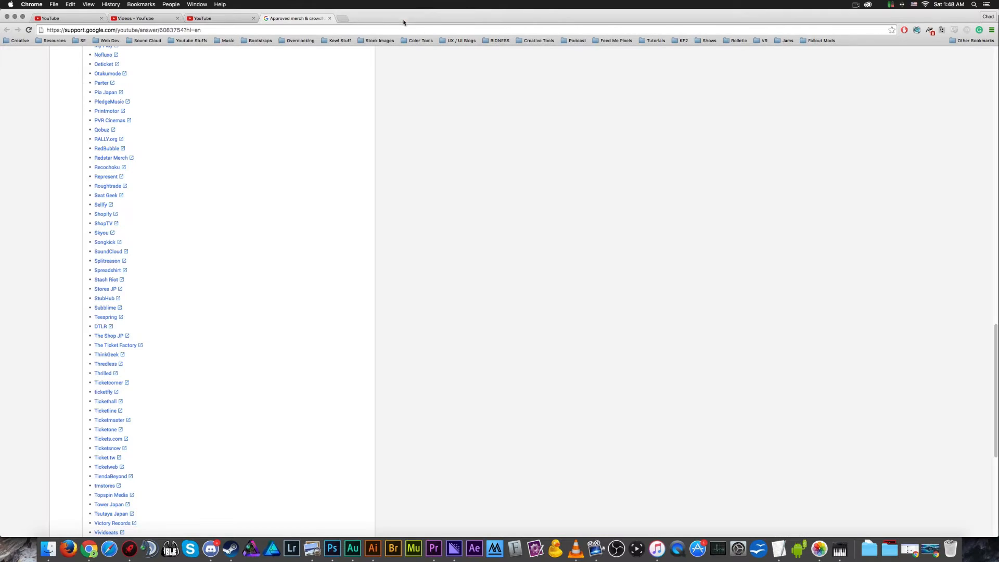
pyautogui.click(330, 19)
# - Turn off Sponsored cards, set the usage policy to Track in all countries and save the changes
pyautogui.scroll(-4, 646, 445)
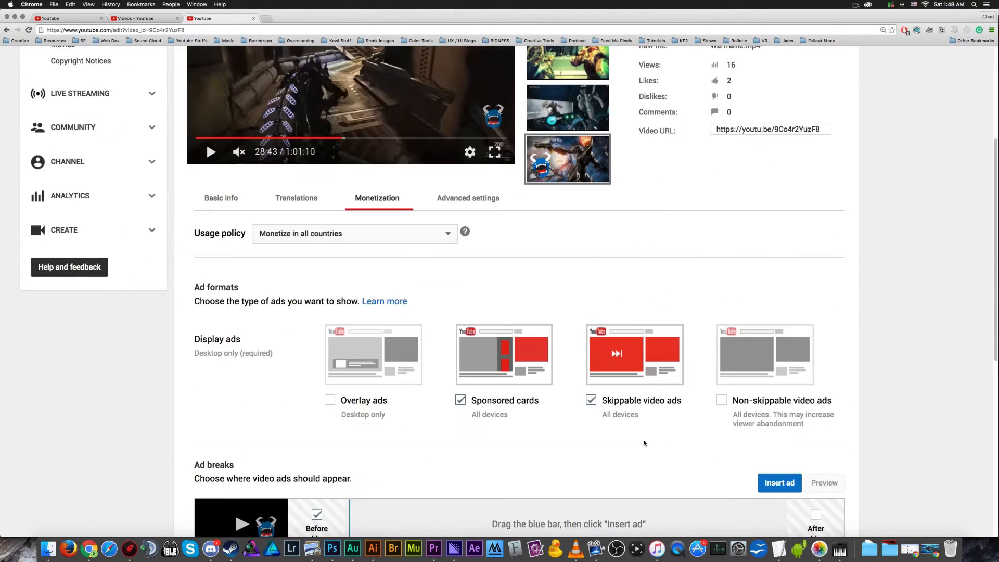
pyautogui.click(532, 400)
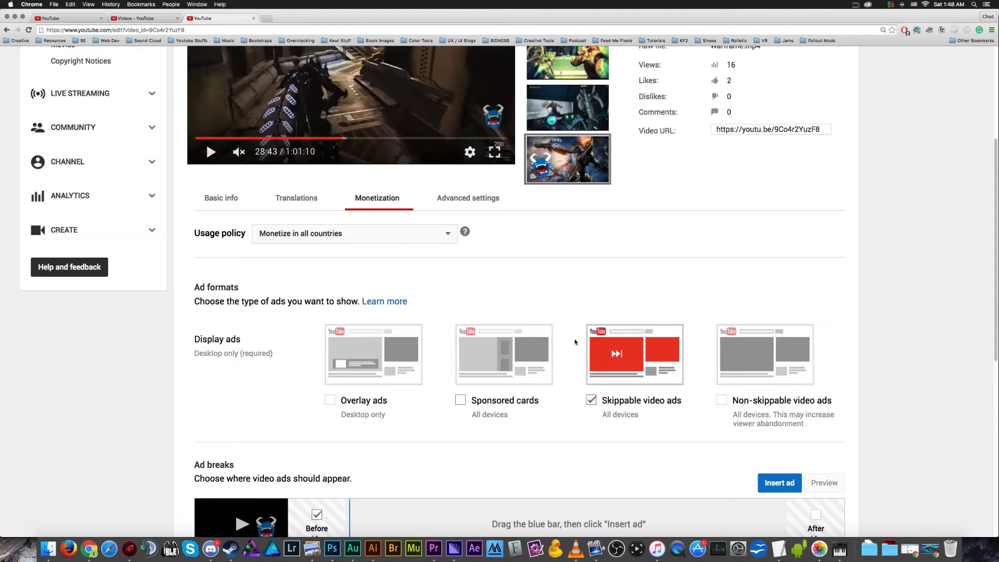
pyautogui.click(232, 203)
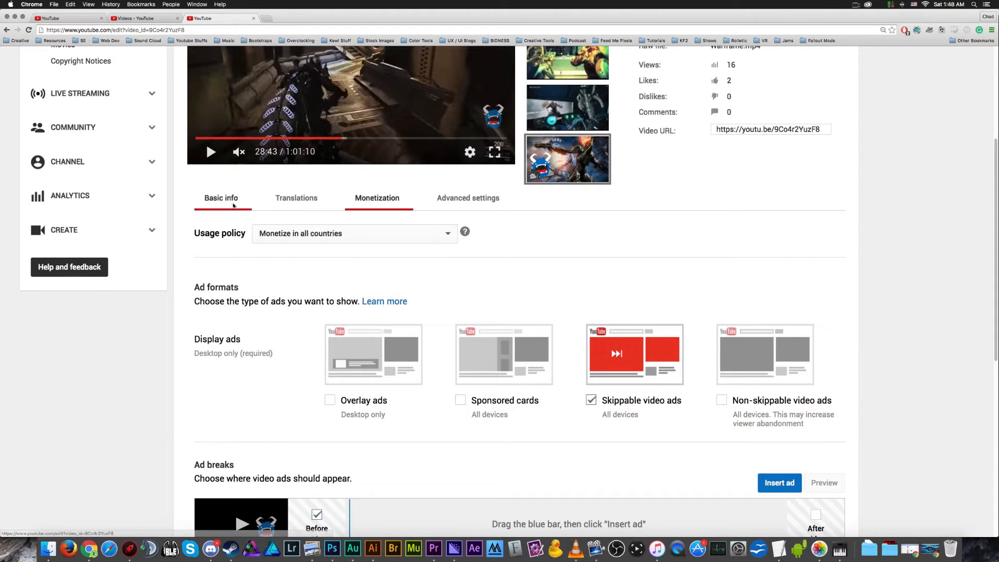
pyautogui.scroll(5, 232, 205)
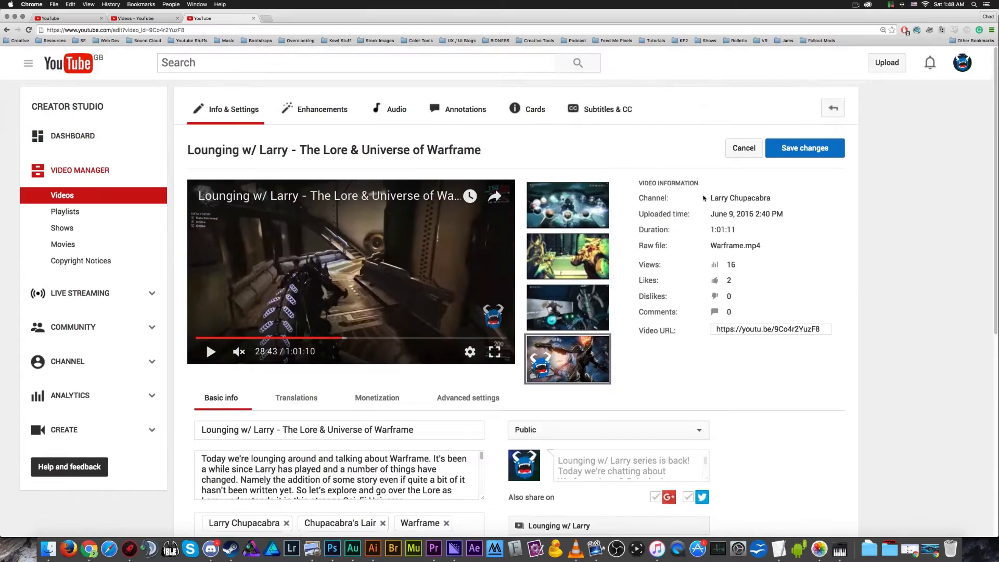
pyautogui.click(358, 397)
pyautogui.click(299, 434)
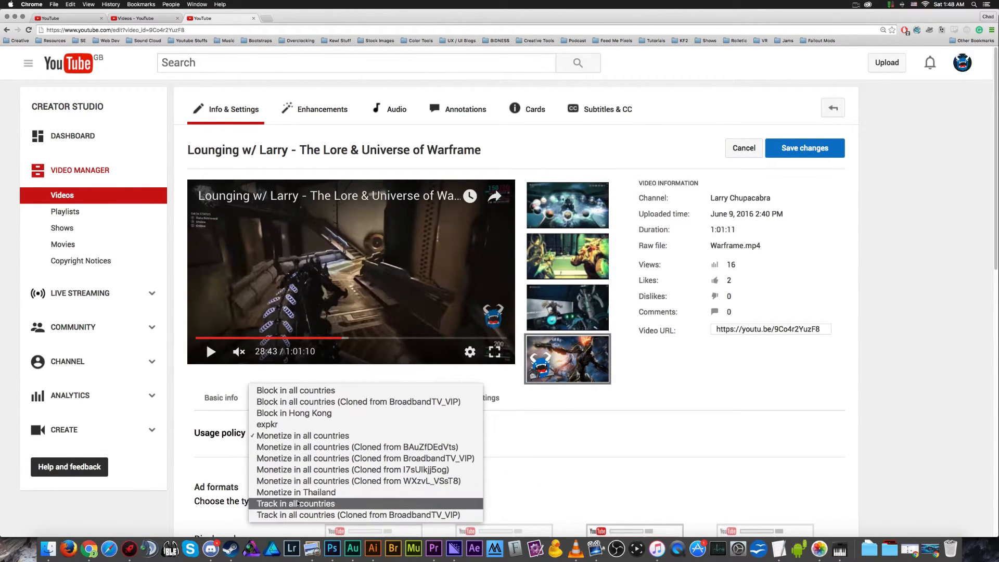
pyautogui.click(297, 503)
pyautogui.click(805, 148)
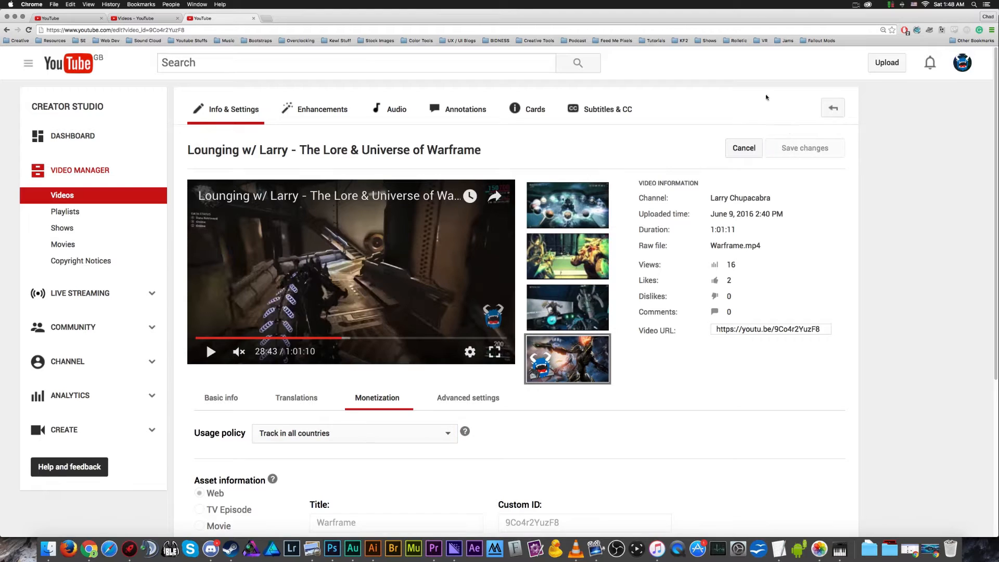
# - Open the video's cards editor and place the timeline marker at 15:00
pyautogui.click(531, 109)
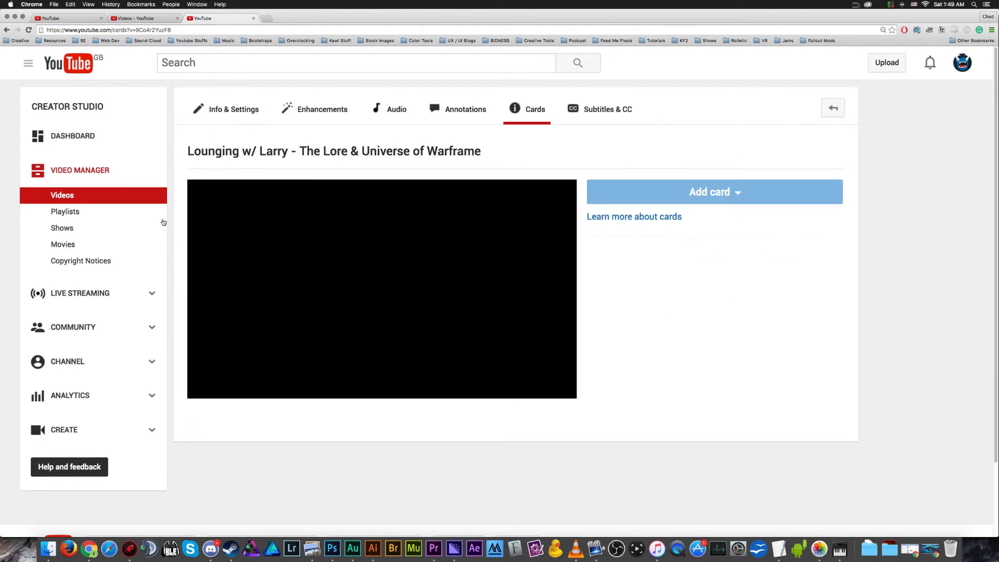
pyautogui.click(211, 386)
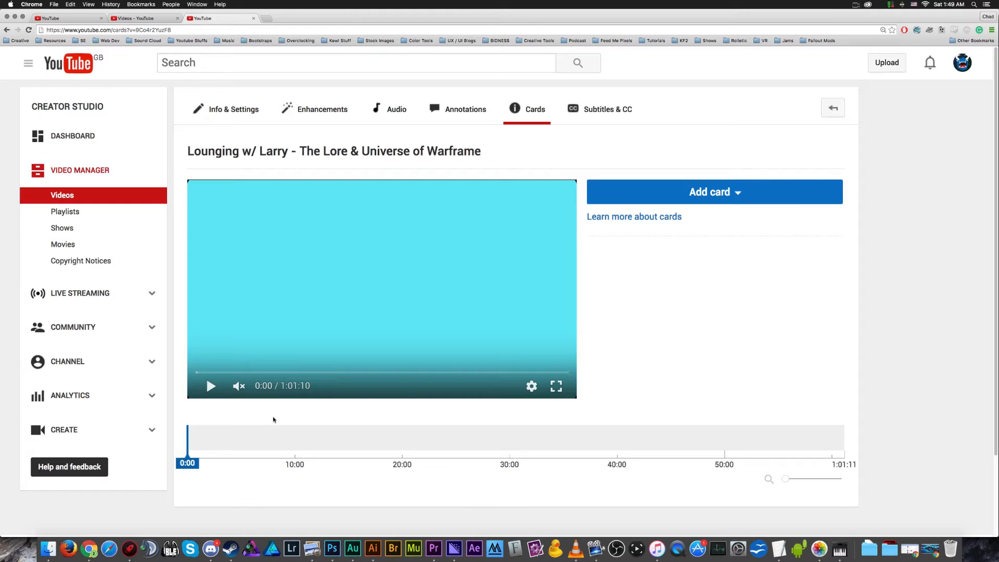
pyautogui.click(716, 201)
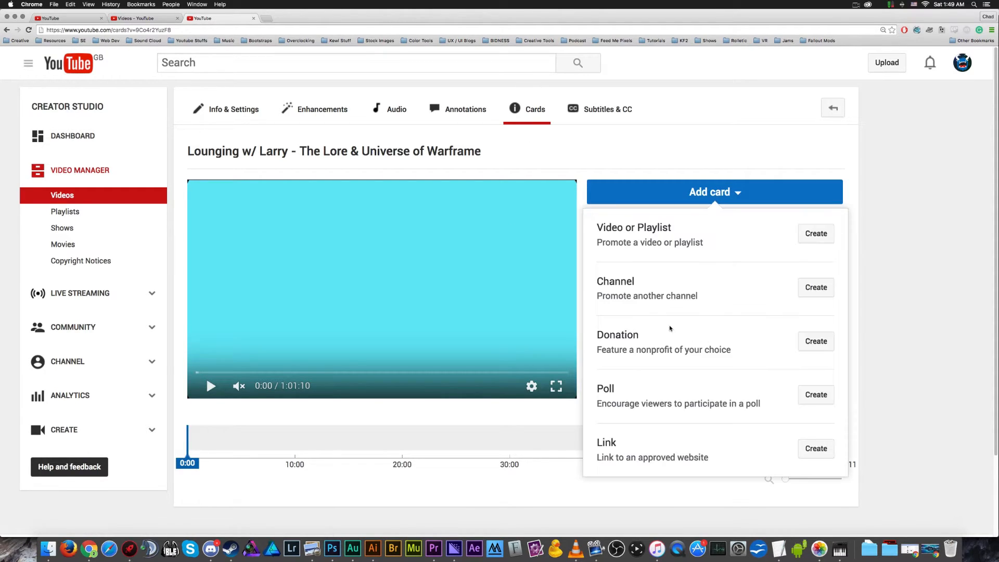
pyautogui.click(464, 442)
pyautogui.click(402, 439)
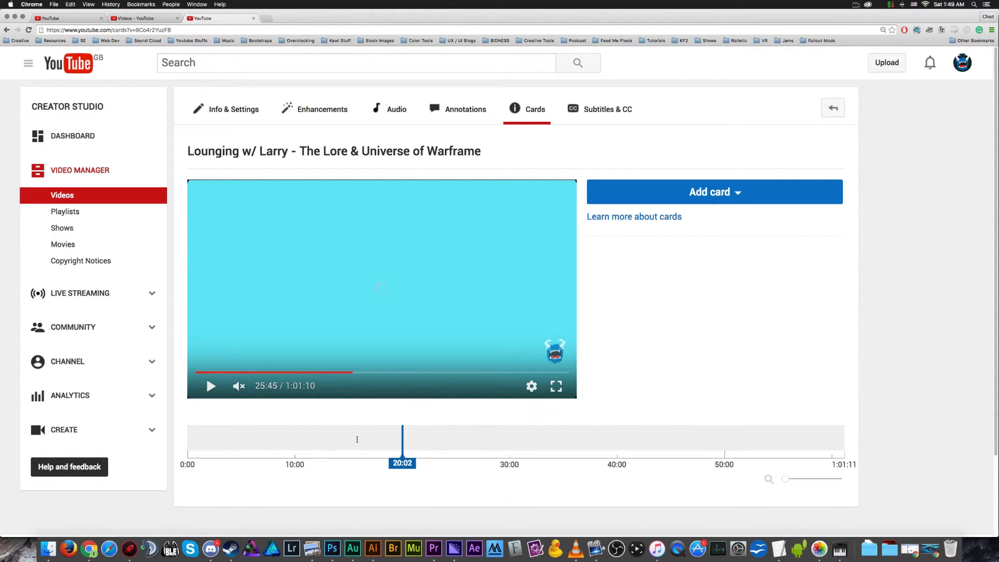
pyautogui.click(349, 441)
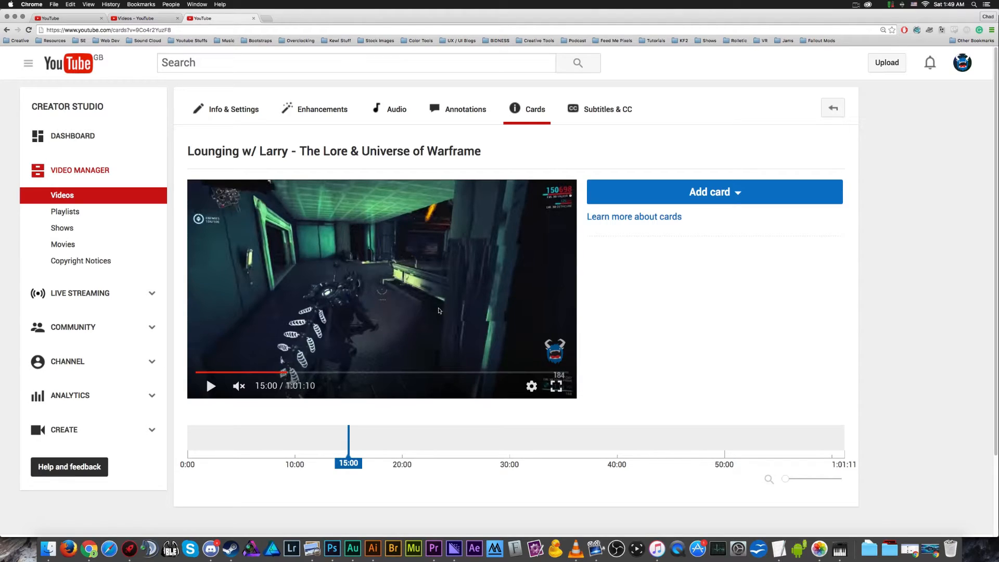
# - Add a video card at 15:00 that promotes "The Maître D' - Deliver Diners to their Tables with Stretchy Lotion Powers"
pyautogui.click(711, 192)
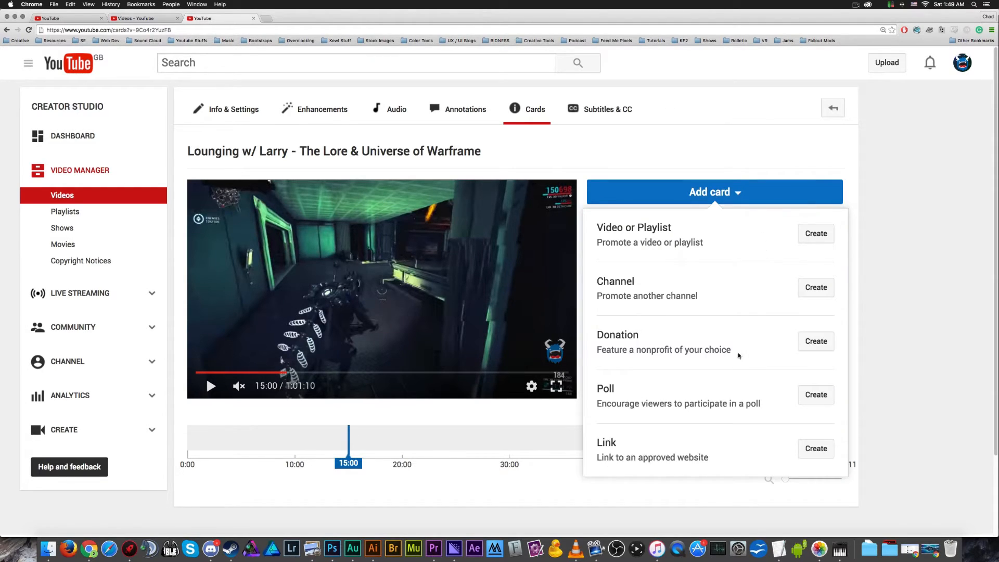
pyautogui.click(564, 413)
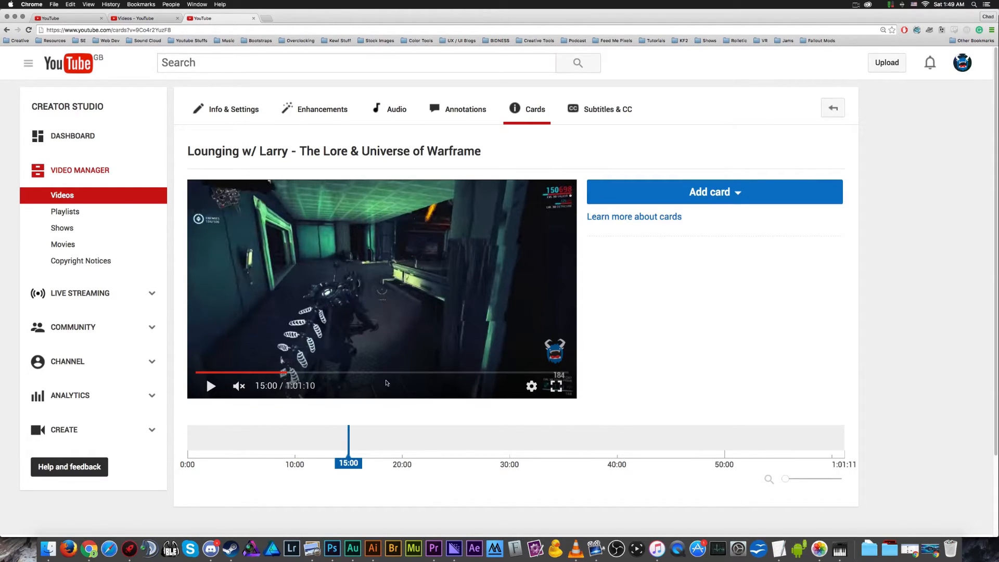
pyautogui.click(667, 202)
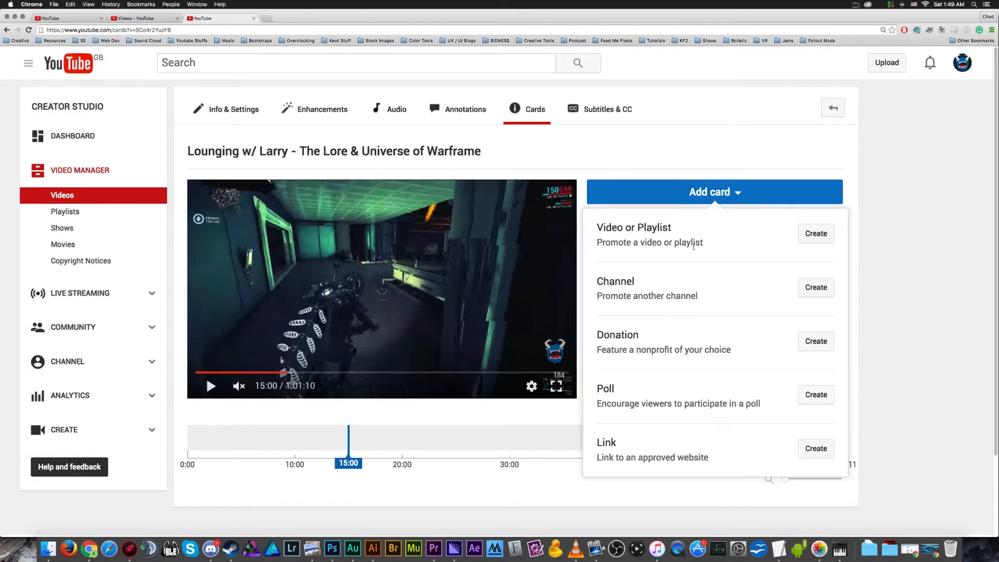
pyautogui.click(806, 229)
pyautogui.click(665, 431)
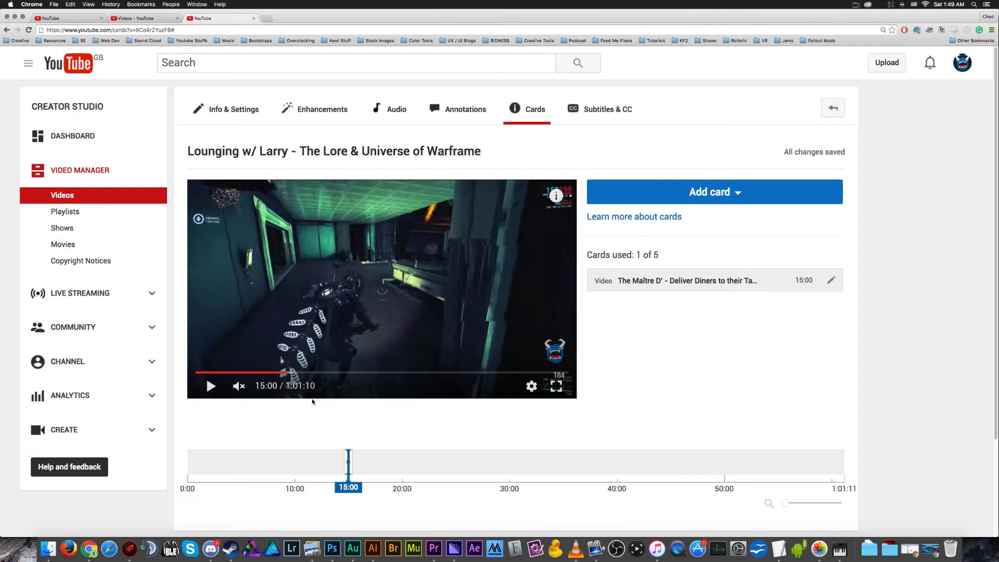
# - Preview the video card by playing from 15:00, opening and closing its info panel near 20:11, and returning to about 14:37
pyautogui.click(427, 296)
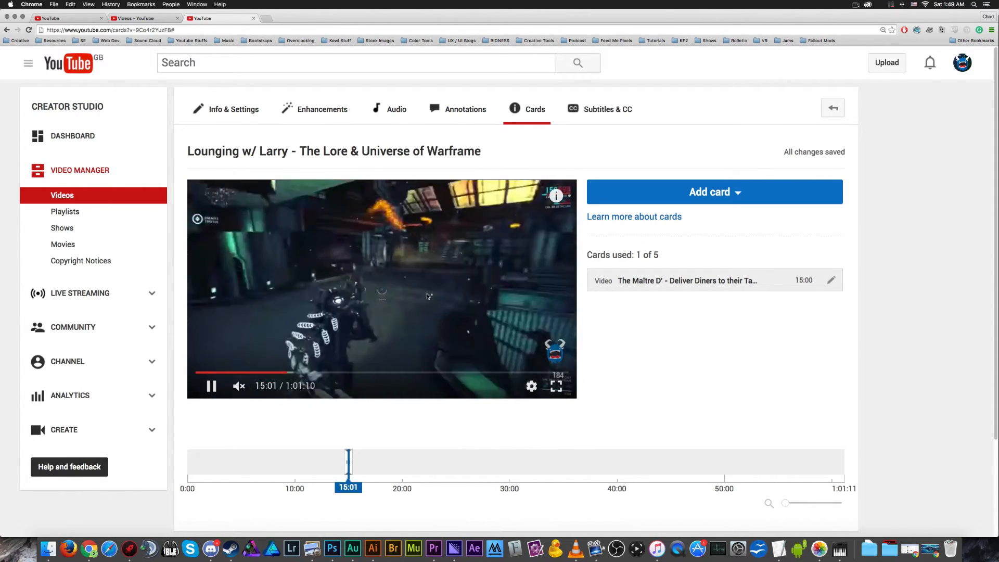
pyautogui.click(403, 467)
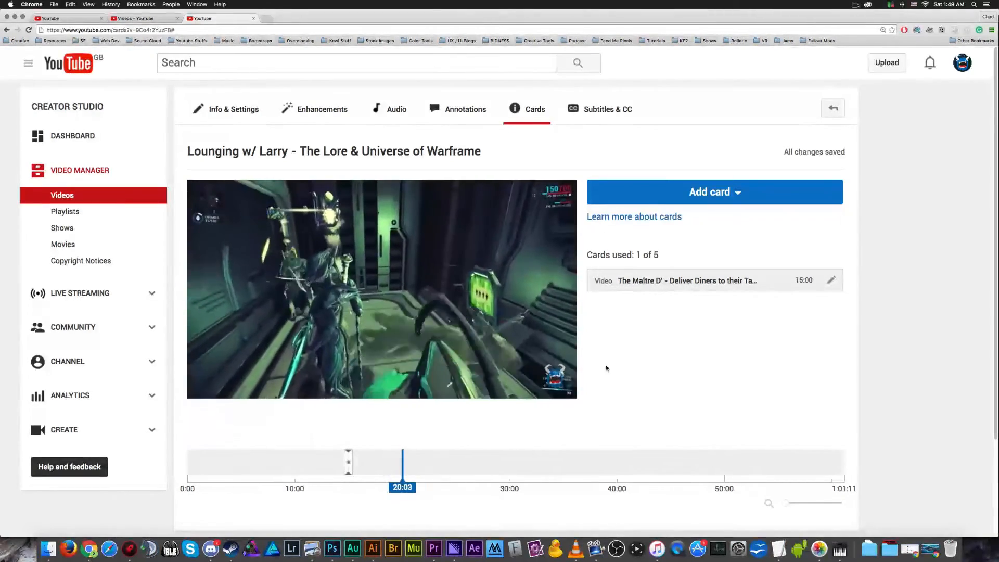
pyautogui.click(560, 194)
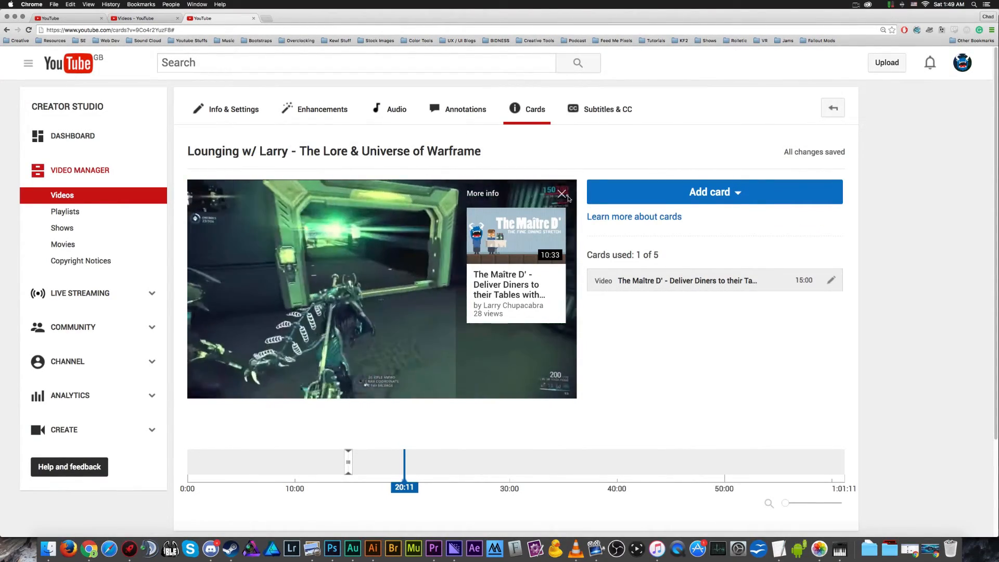
pyautogui.click(566, 196)
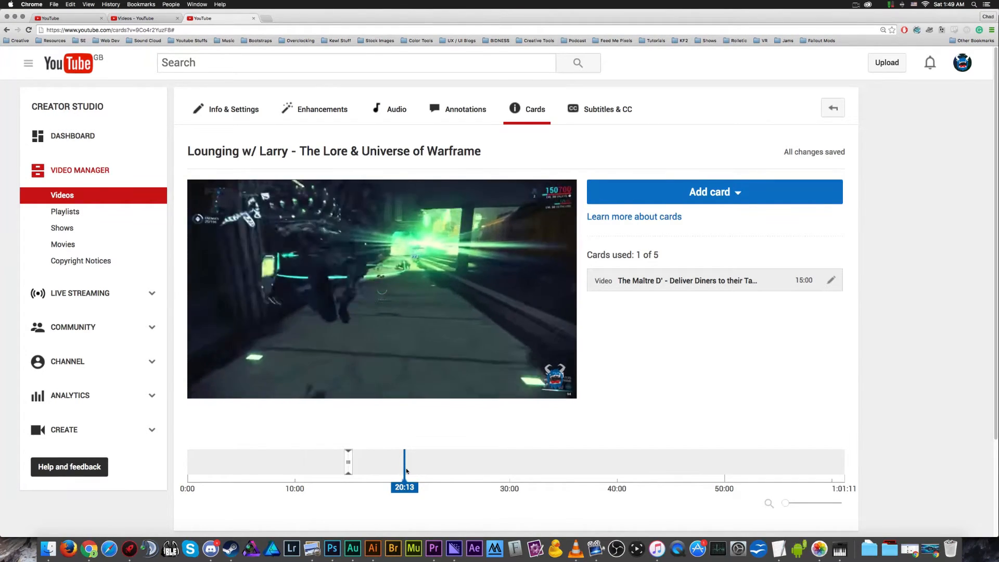
pyautogui.click(344, 472)
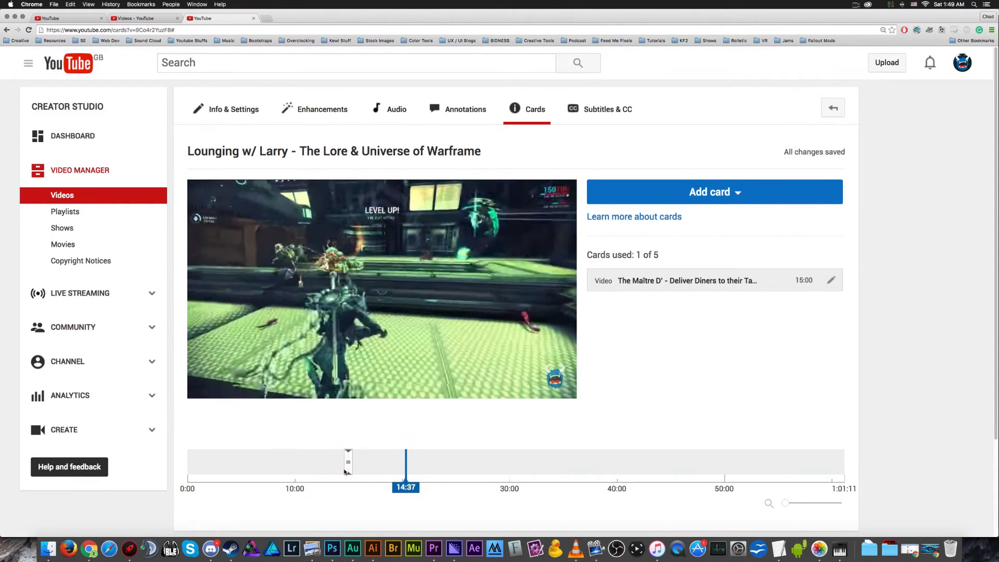